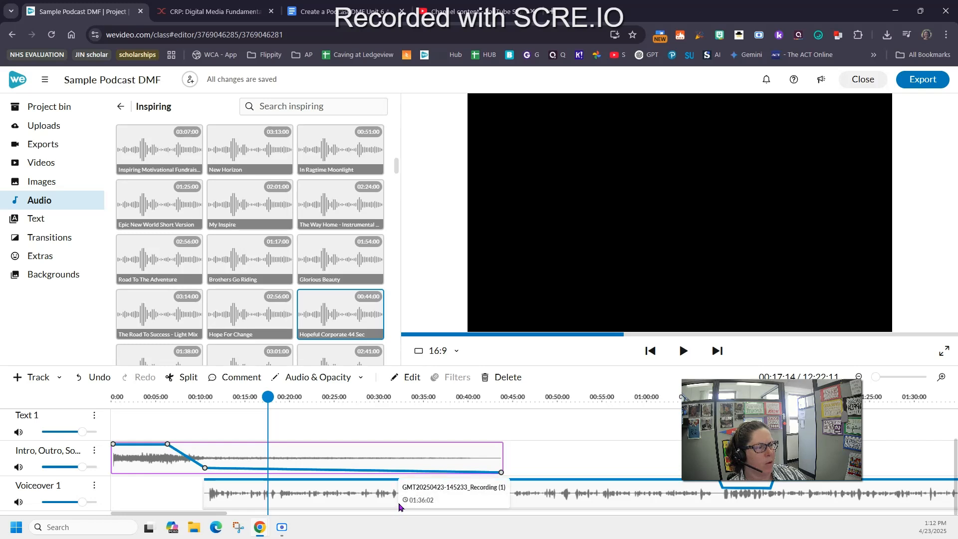
Step: Copy the intro music clip and paste it onto the same track near the podcast's end, at about 11:49
{"action": "left_click", "coordinate": [332, 502]}
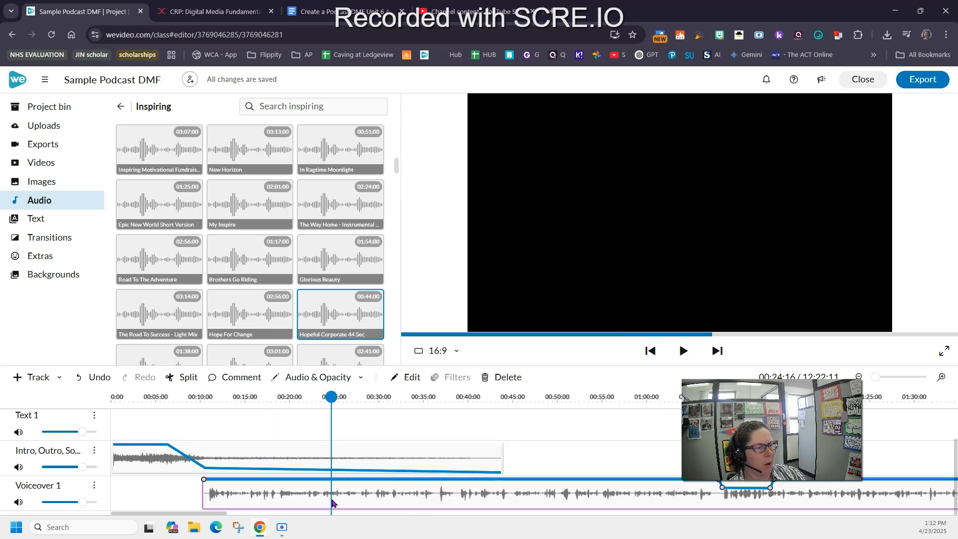
{"action": "left_click", "coordinate": [256, 461]}
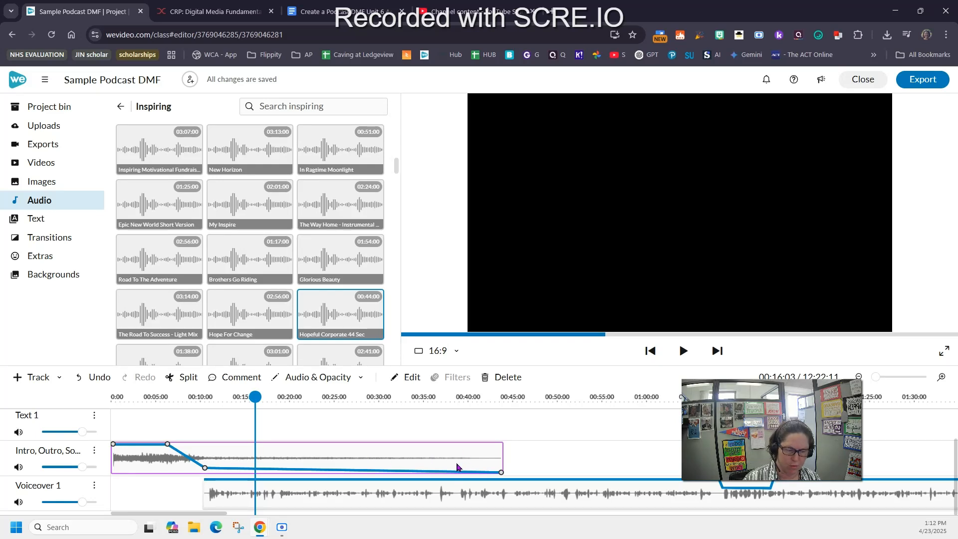
{"action": "left_click_drag", "start_coordinate": [222, 518], "coordinate": [957, 497]}
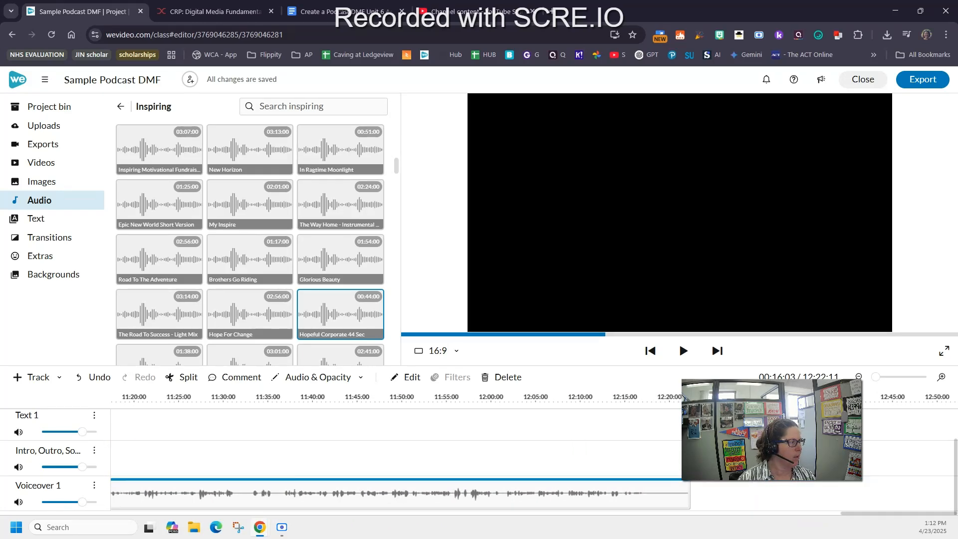
{"action": "left_click", "coordinate": [399, 396]}
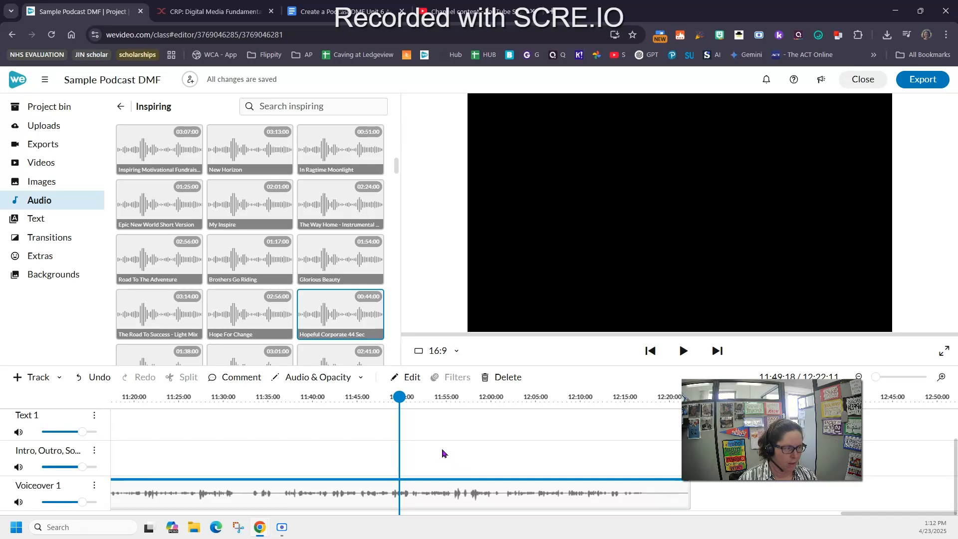
{"action": "key", "text": "ctrl+v"}
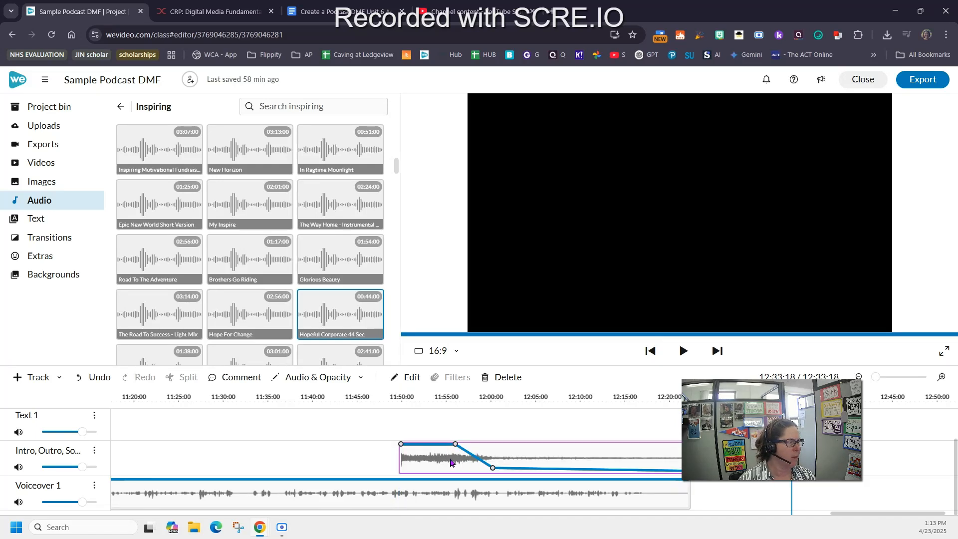
Step: Reshape the pasted music's volume to fade in from near silence to a mid-level peak, easing down to 24% at the third keyframe
{"action": "left_click_drag", "start_coordinate": [451, 463], "coordinate": [355, 468]}
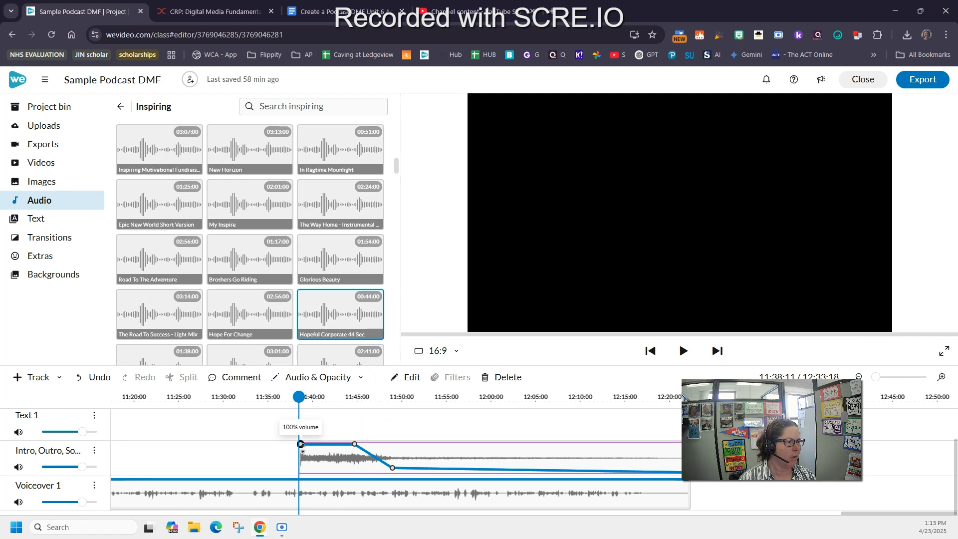
{"action": "left_click_drag", "start_coordinate": [301, 444], "coordinate": [301, 472]}
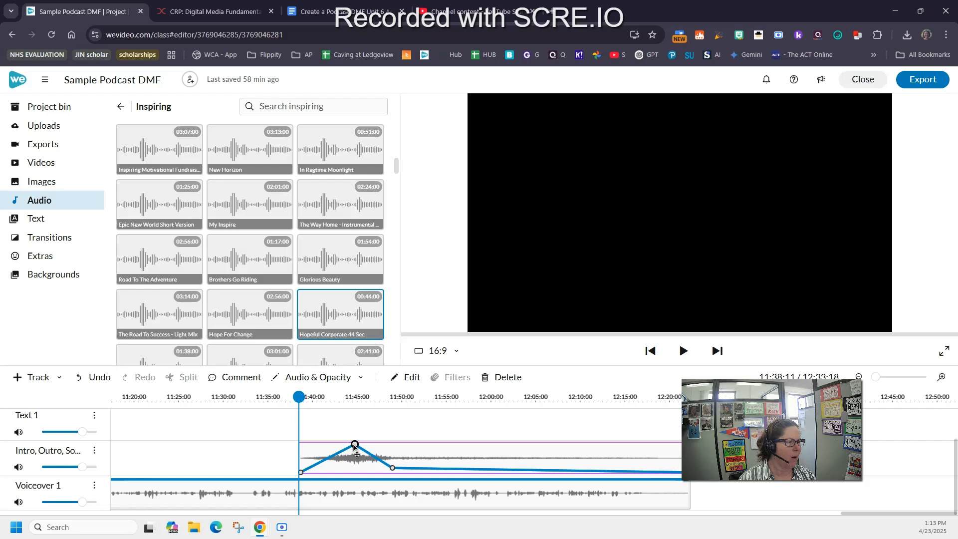
{"action": "left_click_drag", "start_coordinate": [356, 445], "coordinate": [325, 458]}
{"action": "left_click_drag", "start_coordinate": [392, 468], "coordinate": [393, 466]}
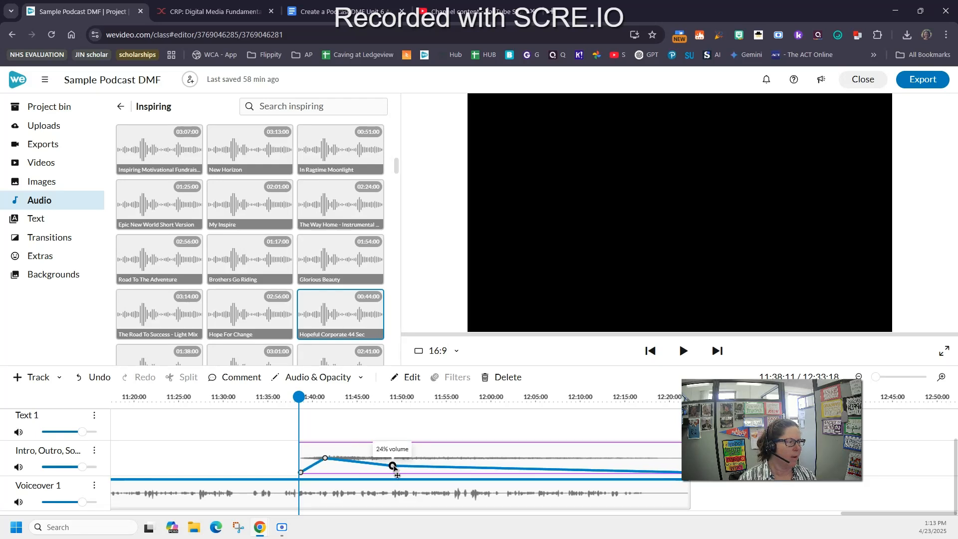
Step: Move the outro music clip to start at about 12:10, overlapping the end of the voiceover
{"action": "left_click_drag", "start_coordinate": [299, 479], "coordinate": [385, 479]}
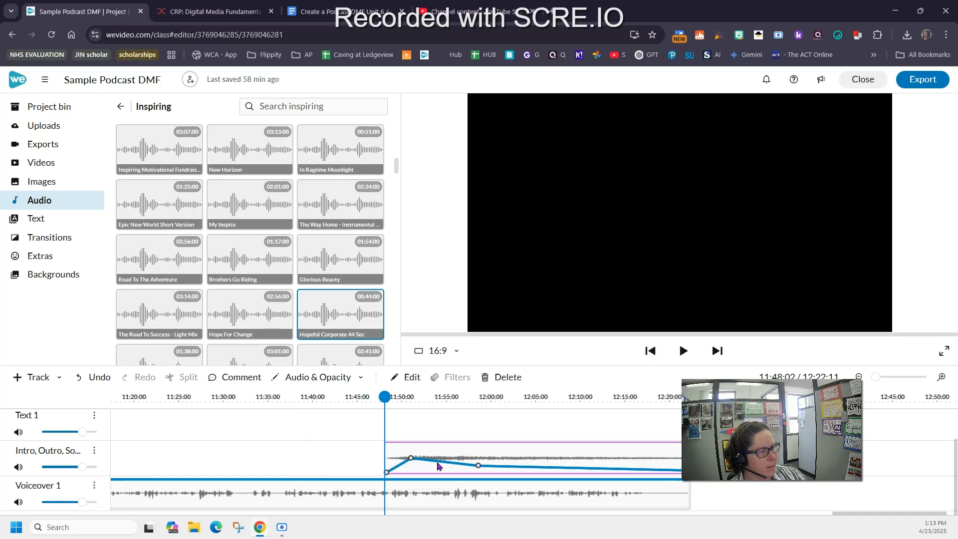
{"action": "left_click_drag", "start_coordinate": [406, 457], "coordinate": [452, 458]}
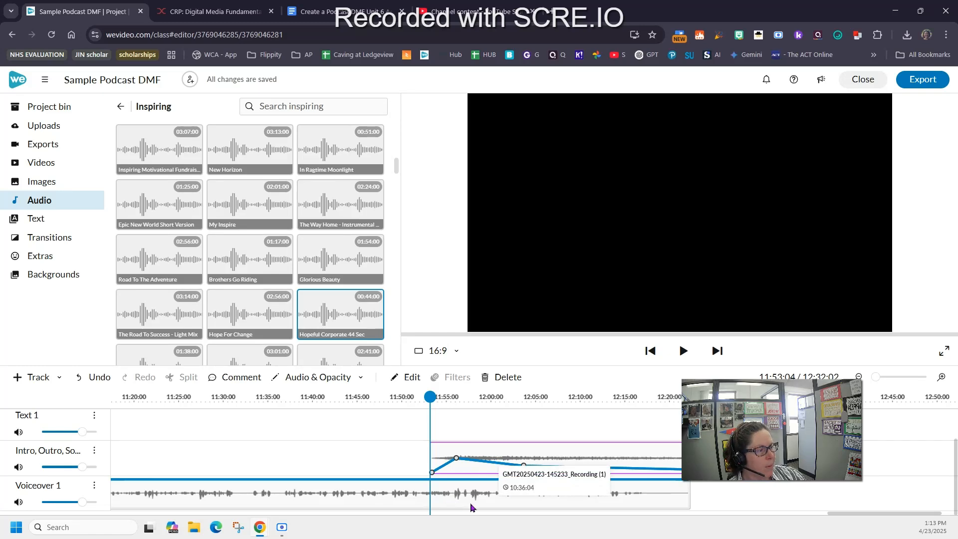
{"action": "left_click_drag", "start_coordinate": [471, 474], "coordinate": [624, 468]}
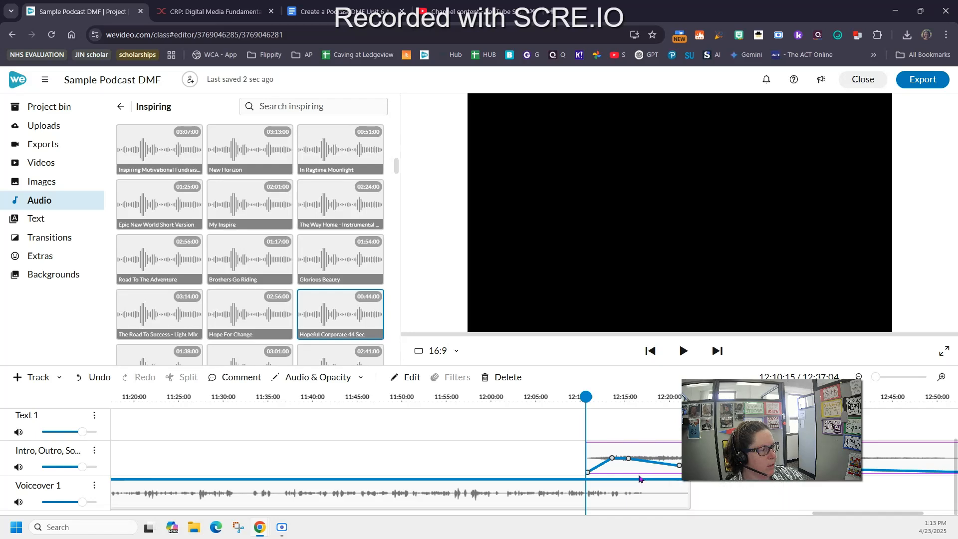
Step: Add the stock image of a hand holding a light bulb to the Cover Art track and stretch it across the whole podcast
{"action": "left_click_drag", "start_coordinate": [876, 377], "coordinate": [872, 376]}
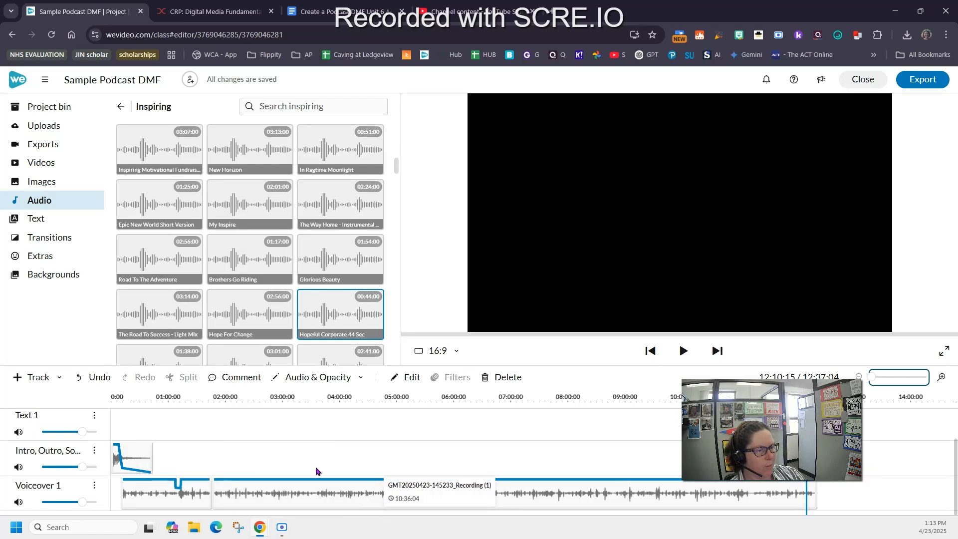
{"action": "scroll", "coordinate": [214, 460], "scroll_direction": "up", "scroll_amount": 1}
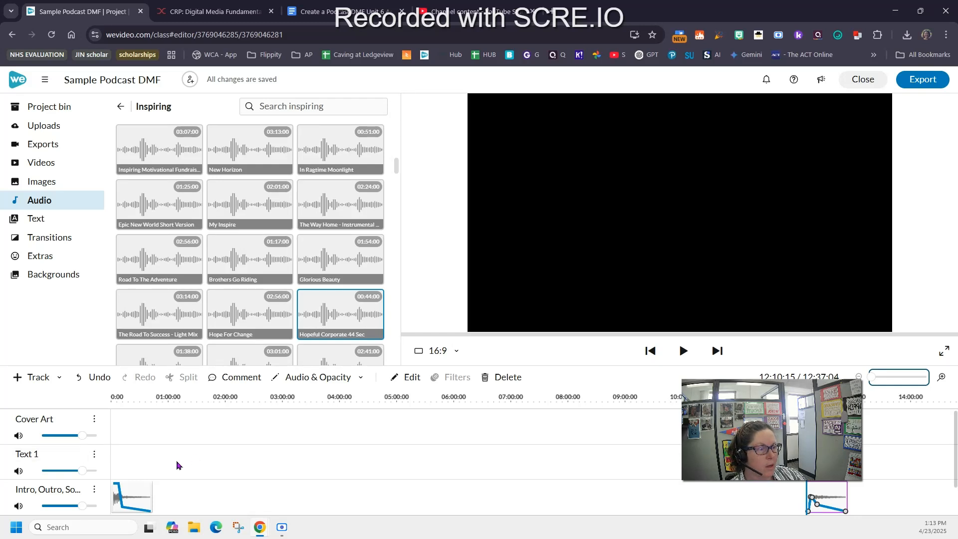
{"action": "left_click", "coordinate": [37, 182]}
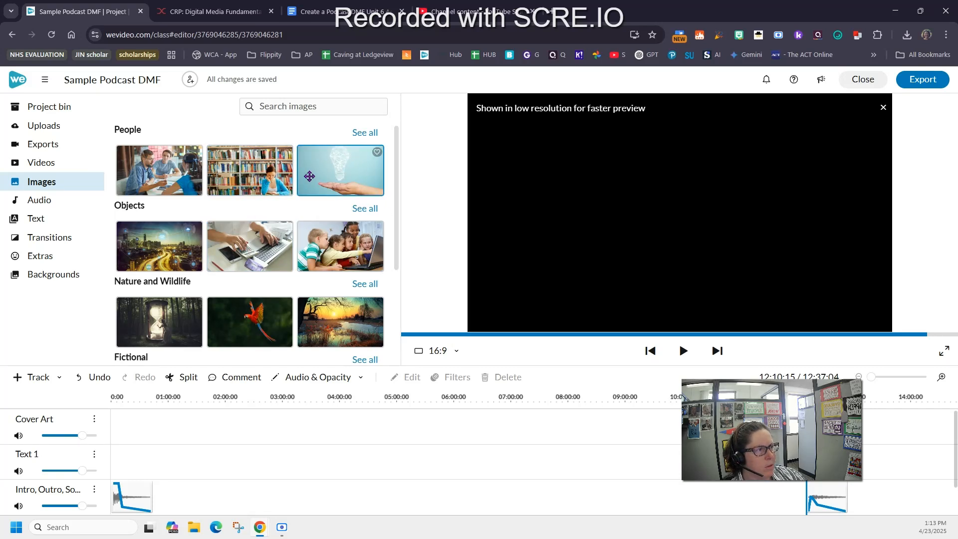
{"action": "left_click_drag", "start_coordinate": [338, 165], "coordinate": [120, 430]}
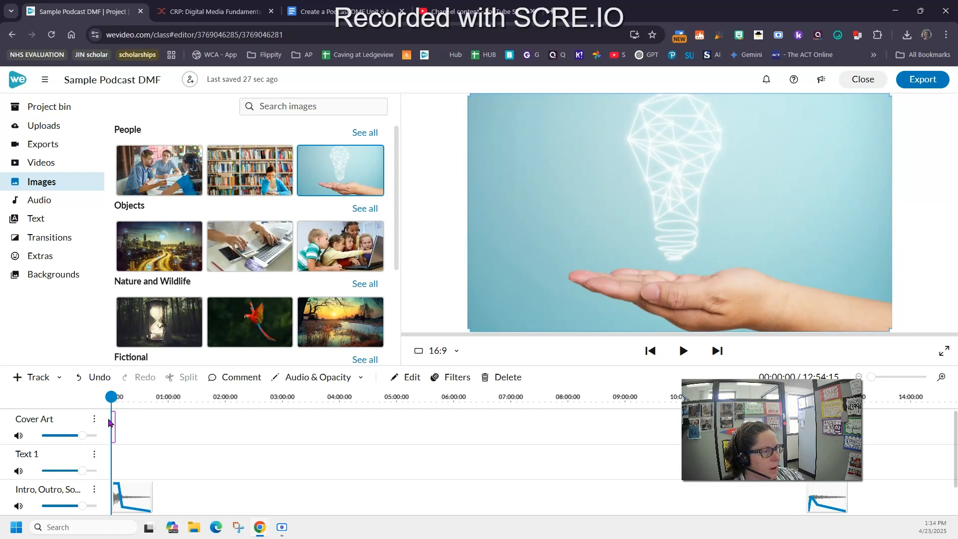
{"action": "left_click_drag", "start_coordinate": [112, 423], "coordinate": [848, 421]}
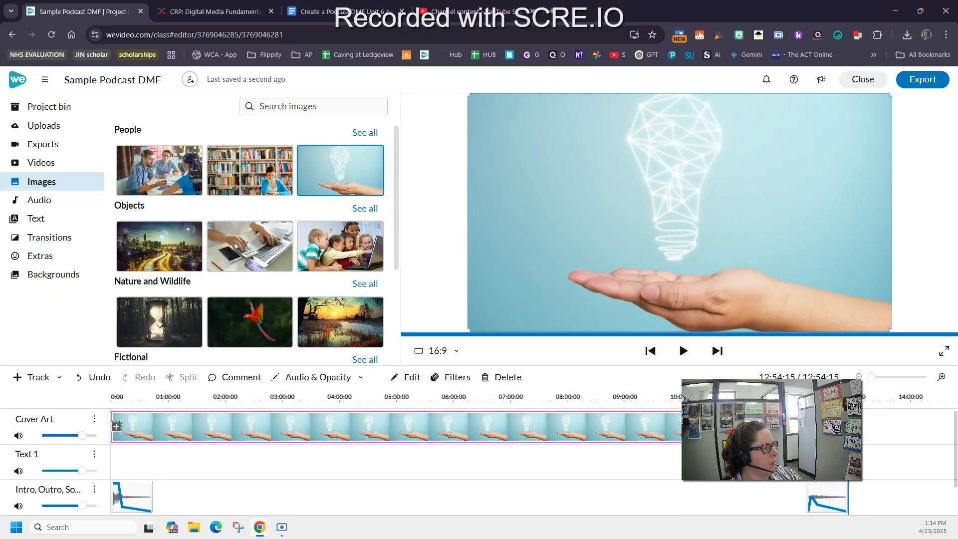
{"action": "scroll", "coordinate": [396, 462], "scroll_direction": "down", "scroll_amount": 1}
{"action": "scroll", "coordinate": [396, 462], "scroll_direction": "up", "scroll_amount": 1}
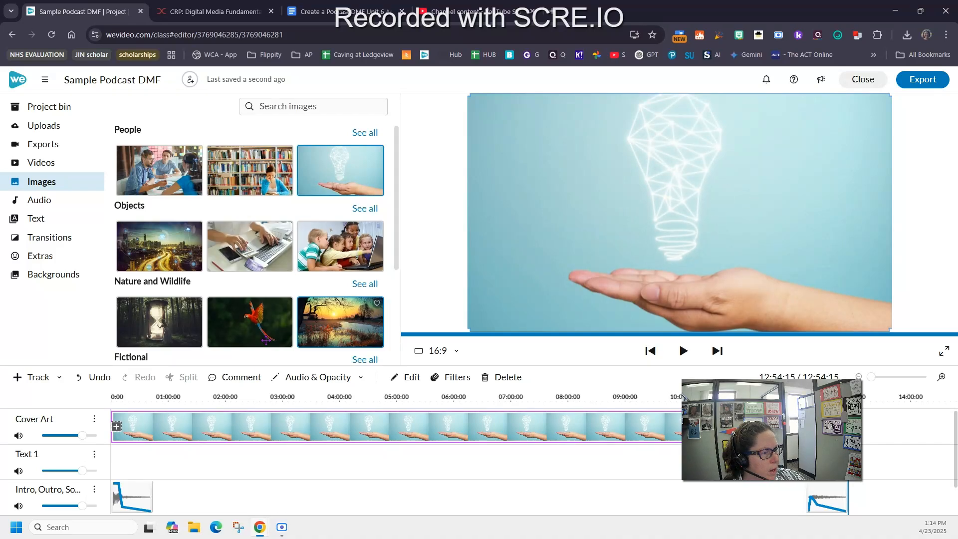
{"action": "left_click", "coordinate": [147, 470]}
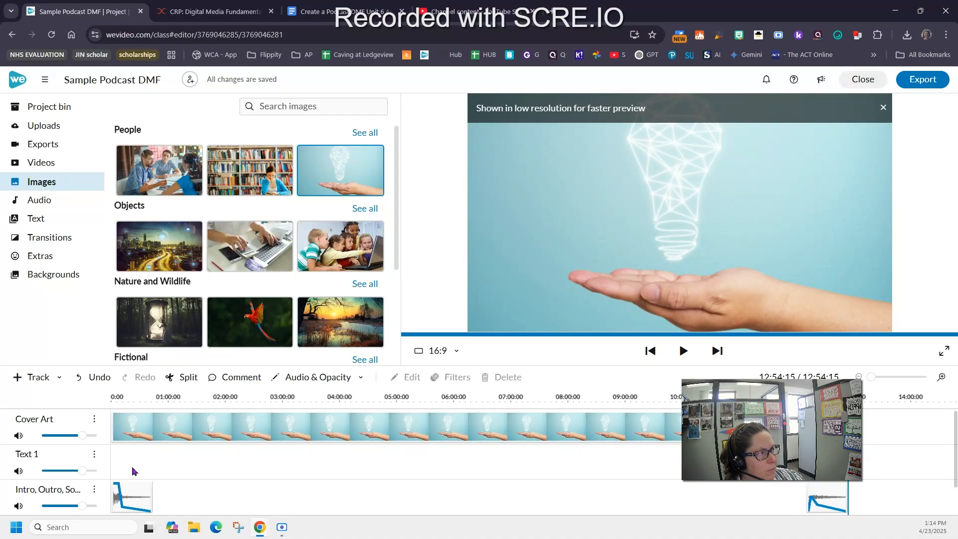
Step: Look up the podcast name "Safety Now!" in the Segment 1 script in Google Docs, and return to WeVideo
{"action": "left_click", "coordinate": [345, 11]}
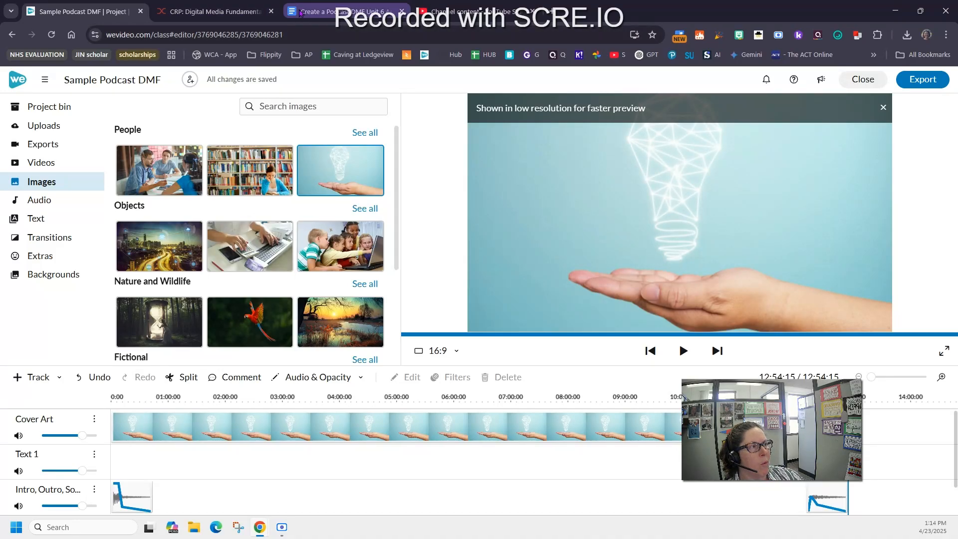
{"action": "scroll", "coordinate": [287, 300], "scroll_direction": "up", "scroll_amount": 20}
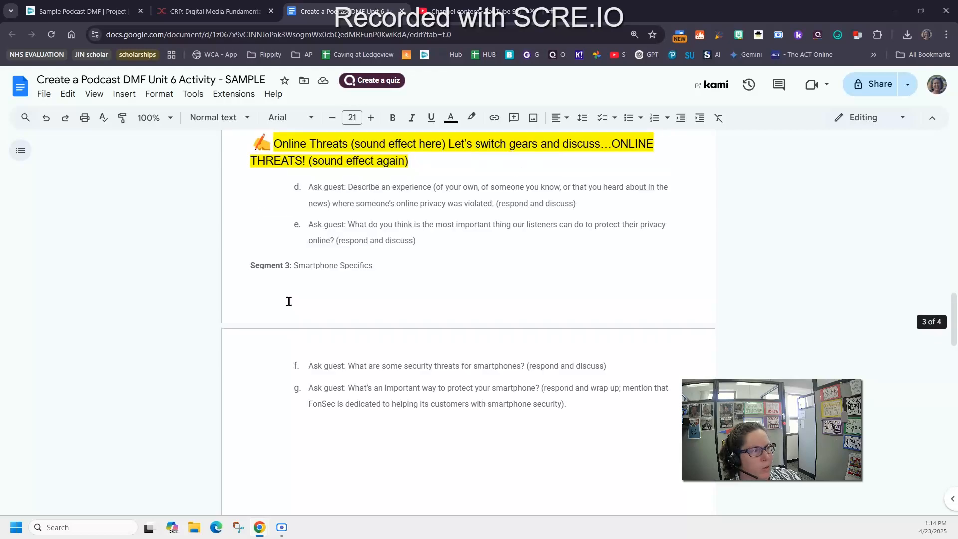
{"action": "scroll", "coordinate": [288, 303], "scroll_direction": "up", "scroll_amount": 15}
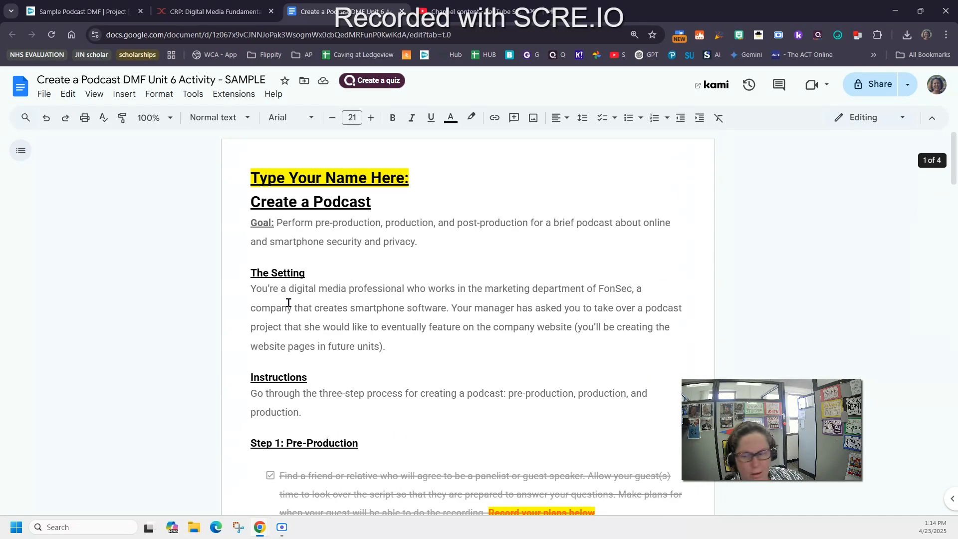
{"action": "scroll", "coordinate": [398, 302], "scroll_direction": "down", "scroll_amount": 4}
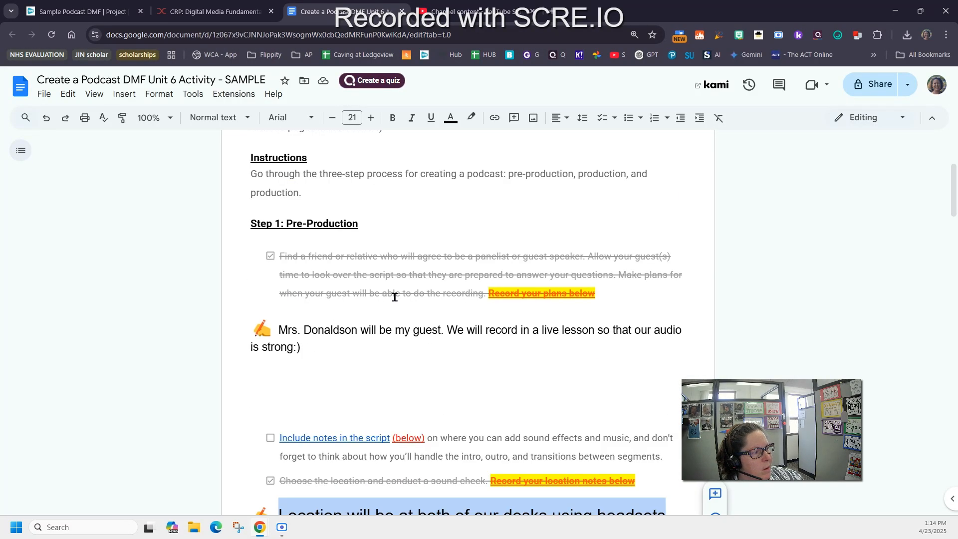
{"action": "scroll", "coordinate": [394, 297], "scroll_direction": "down", "scroll_amount": 6}
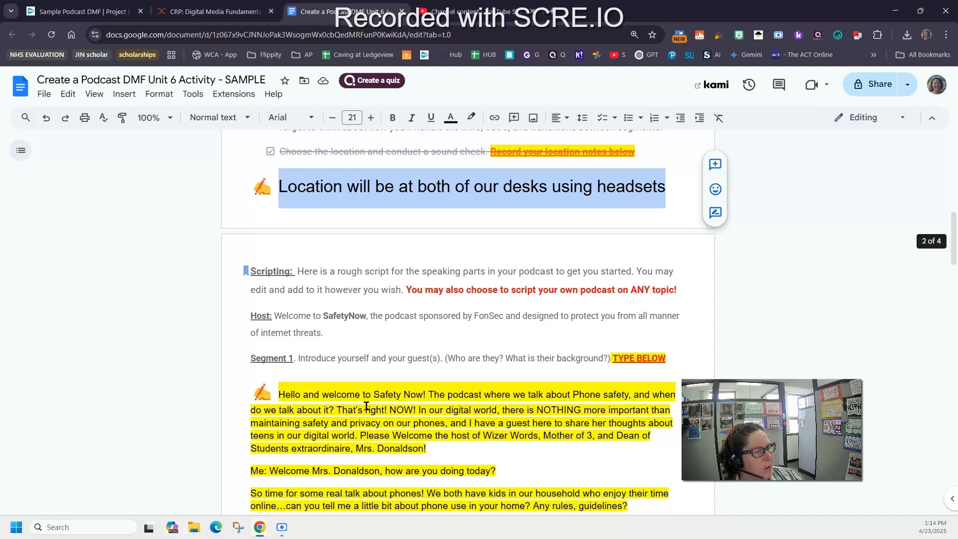
{"action": "left_click_drag", "start_coordinate": [376, 395], "coordinate": [428, 396]}
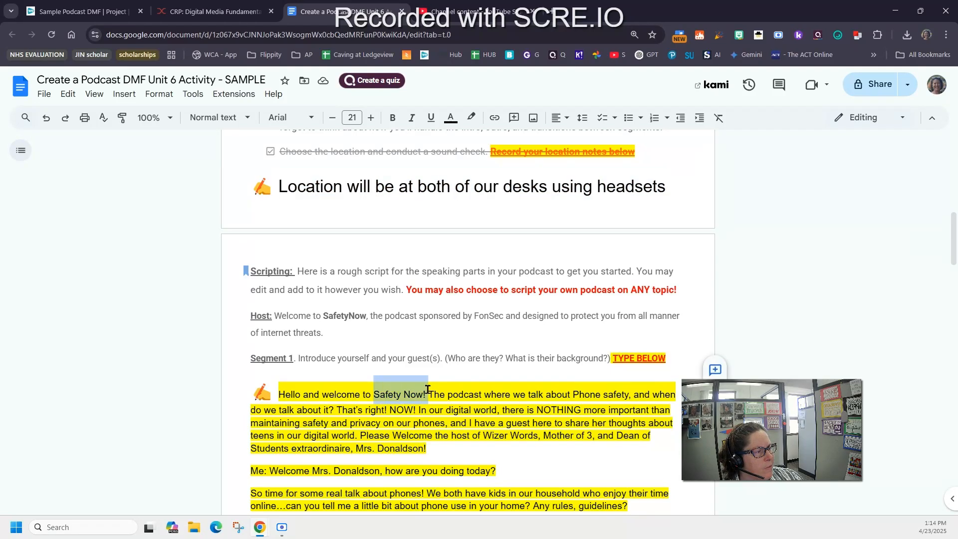
{"action": "left_click", "coordinate": [59, 13]}
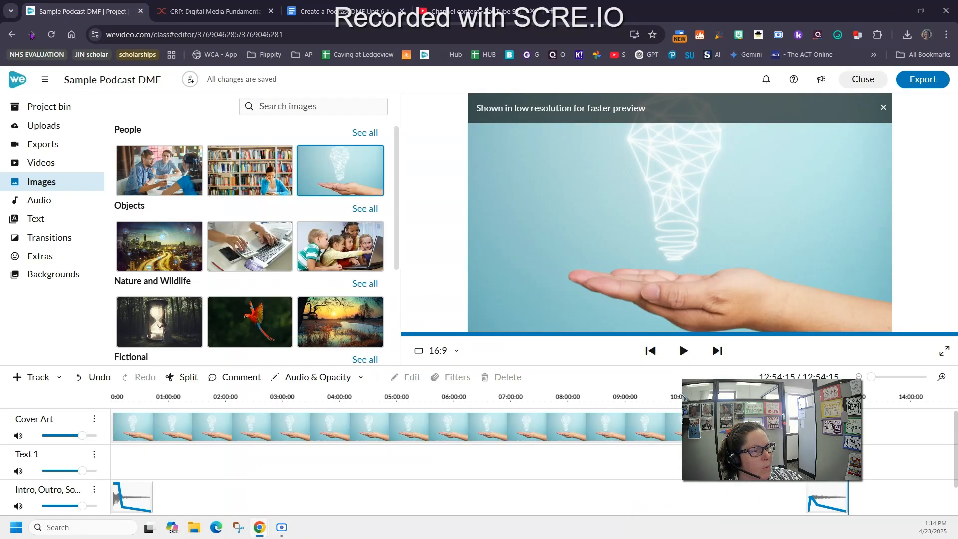
Step: Choose the Neon style from the Titles text collection and place it at the start of the Text 1 track
{"action": "left_click", "coordinate": [33, 218]}
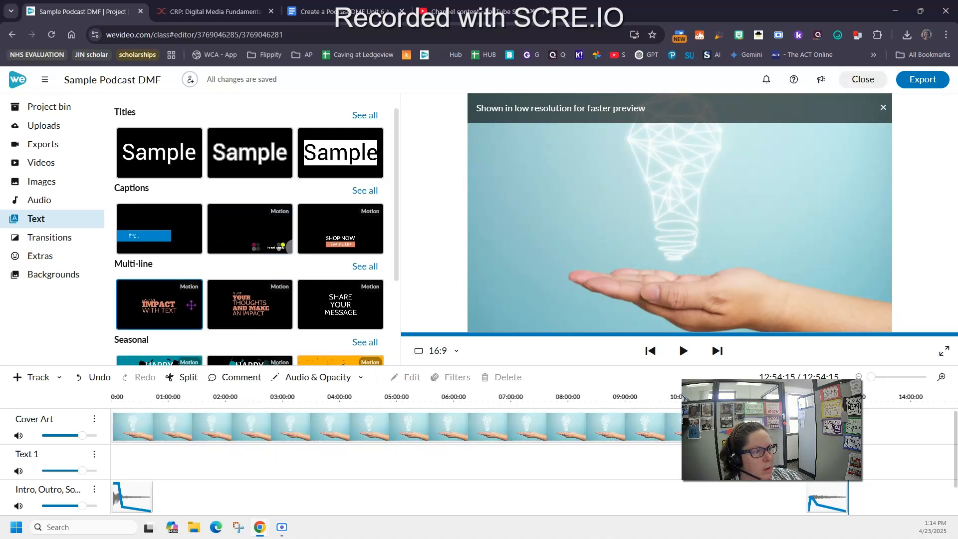
{"action": "scroll", "coordinate": [226, 293], "scroll_direction": "down", "scroll_amount": 2}
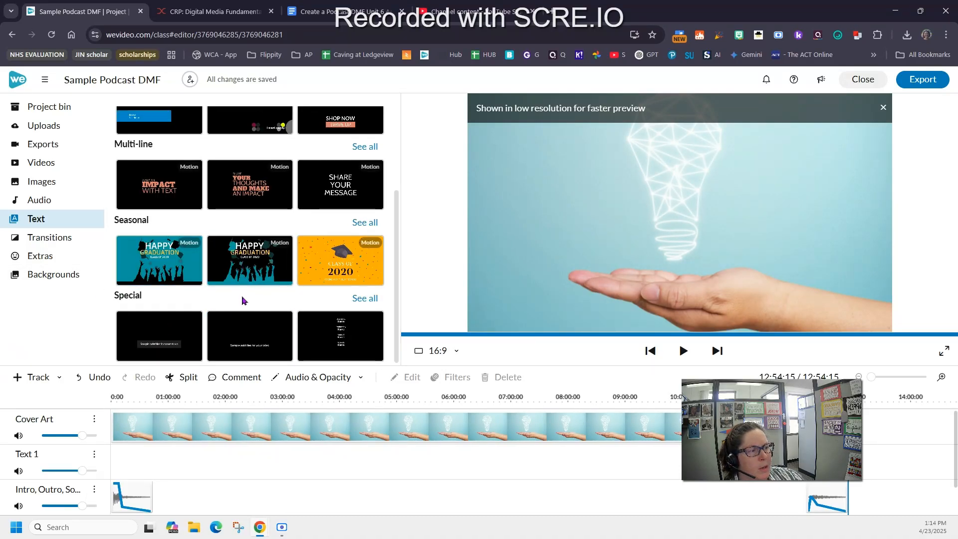
{"action": "scroll", "coordinate": [241, 299], "scroll_direction": "up", "scroll_amount": 2}
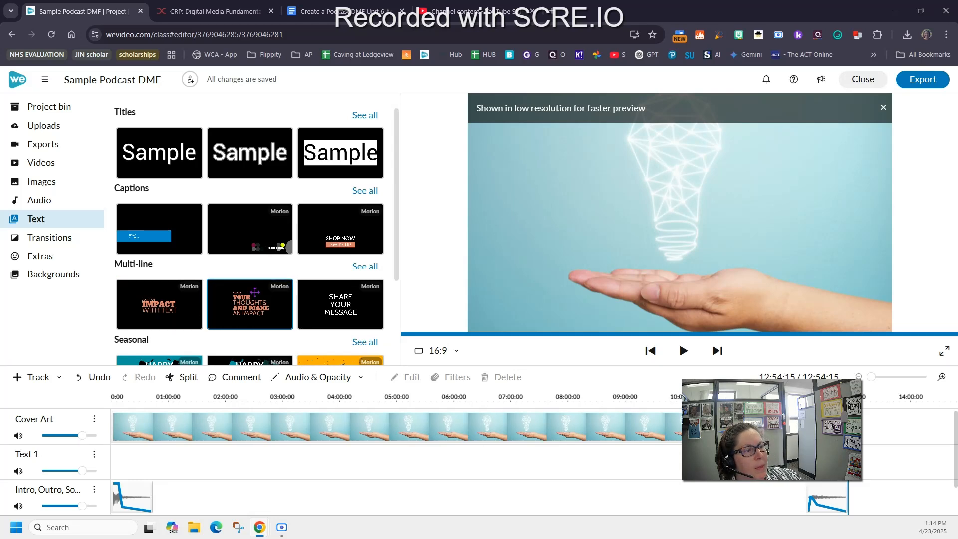
{"action": "scroll", "coordinate": [255, 298], "scroll_direction": "down", "scroll_amount": 1}
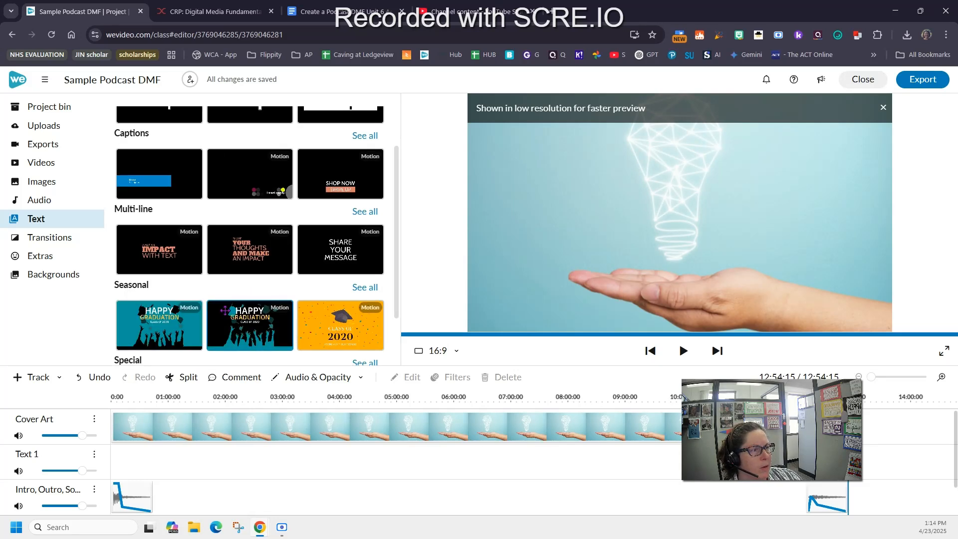
{"action": "scroll", "coordinate": [227, 311], "scroll_direction": "up", "scroll_amount": 1}
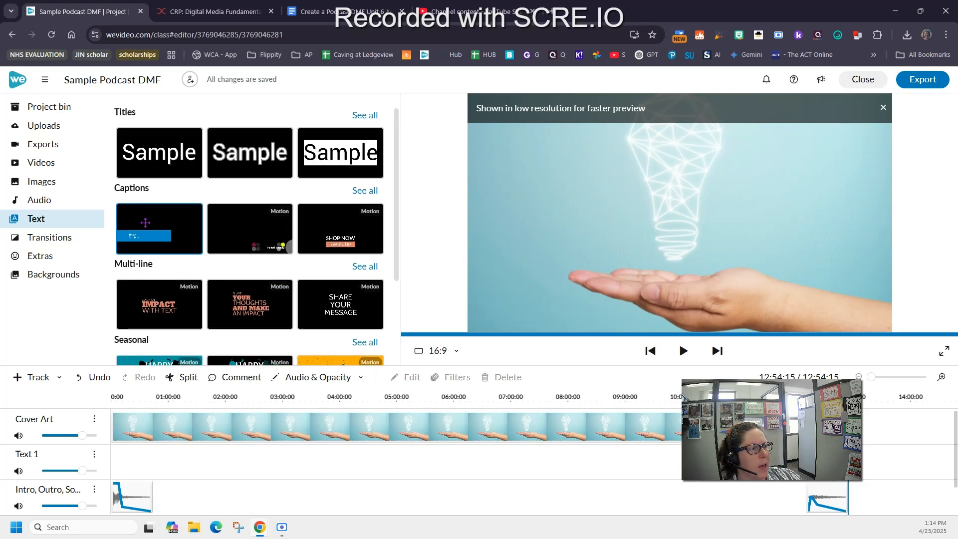
{"action": "left_click", "coordinate": [357, 117]}
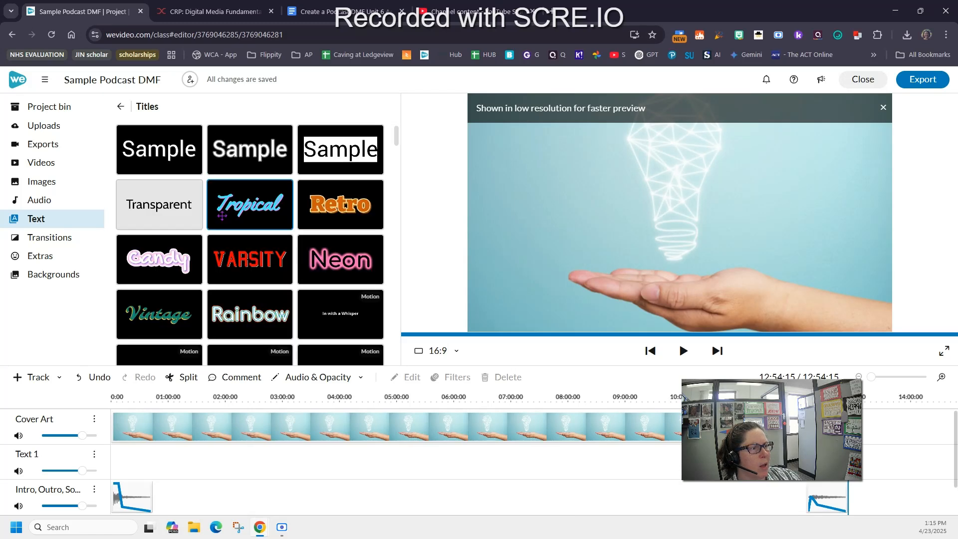
{"action": "scroll", "coordinate": [230, 238], "scroll_direction": "down", "scroll_amount": 8}
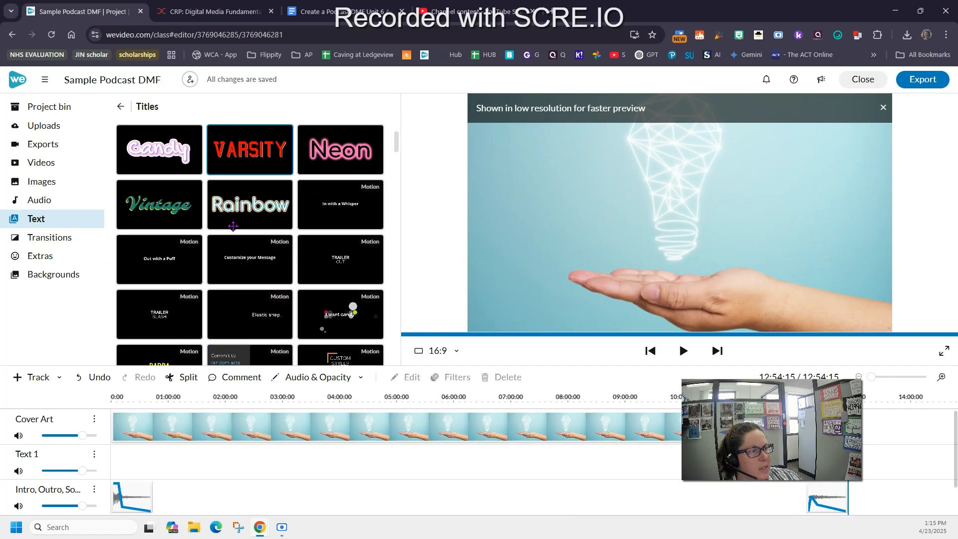
{"action": "scroll", "coordinate": [230, 238], "scroll_direction": "down", "scroll_amount": 9}
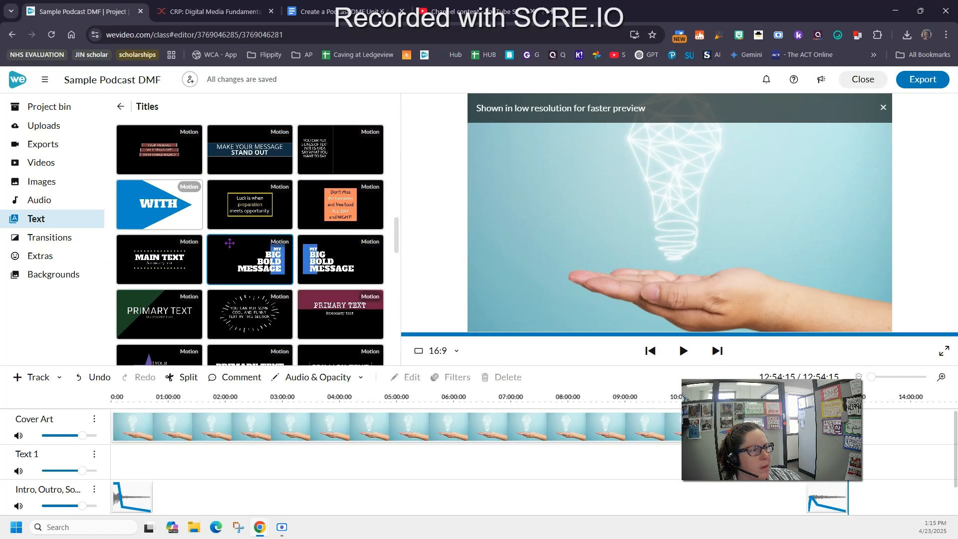
{"action": "scroll", "coordinate": [229, 249], "scroll_direction": "up", "scroll_amount": 5}
{"action": "scroll", "coordinate": [229, 249], "scroll_direction": "up", "scroll_amount": 12}
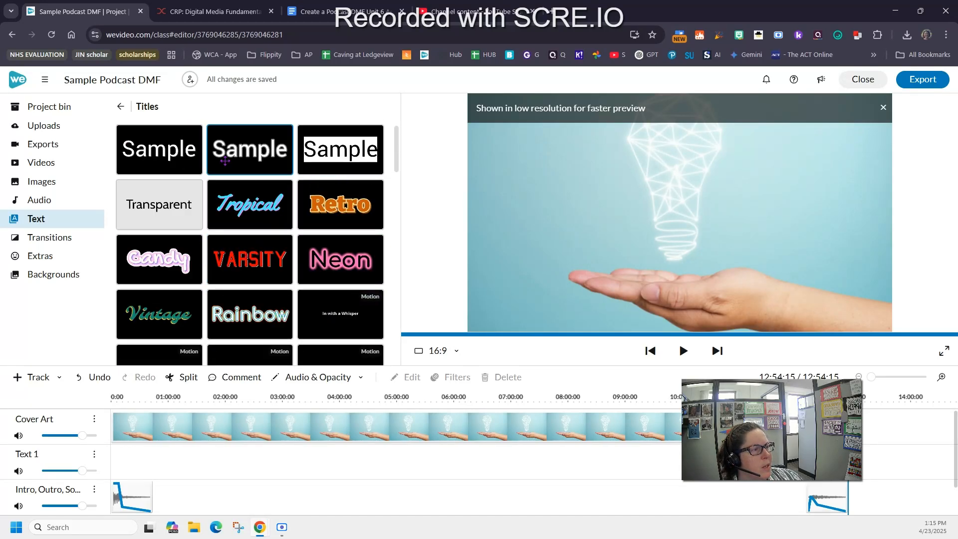
{"action": "left_click", "coordinate": [359, 259]}
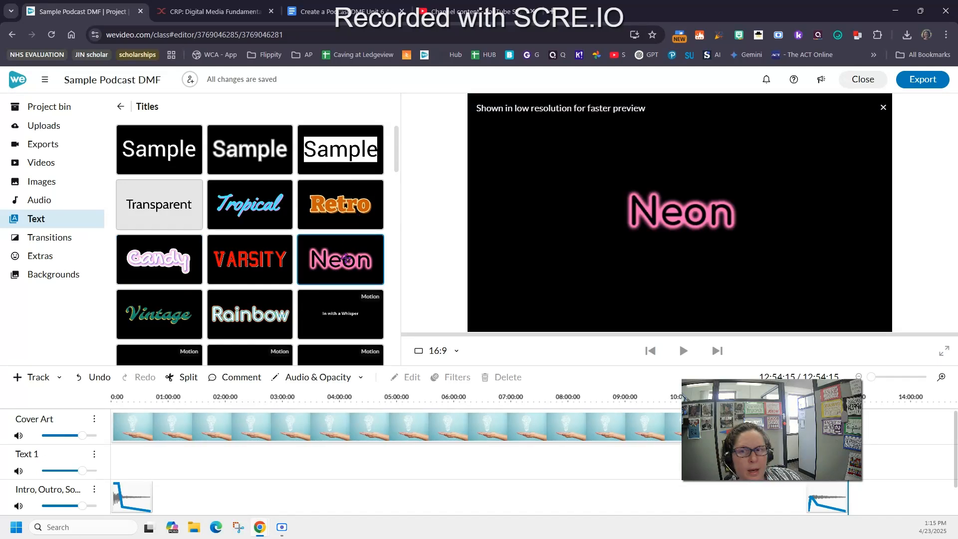
{"action": "left_click_drag", "start_coordinate": [346, 259], "coordinate": [120, 462]}
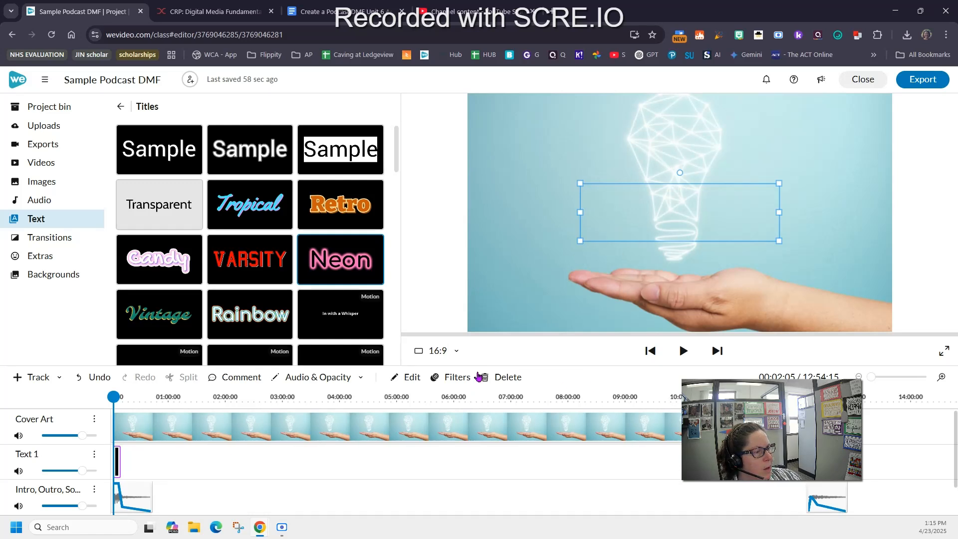
Step: Swap the two clips' tracks, putting the cover image on Text 1 and the Neon title on Cover Art, both starting at 0:00
{"action": "left_click", "coordinate": [297, 429]}
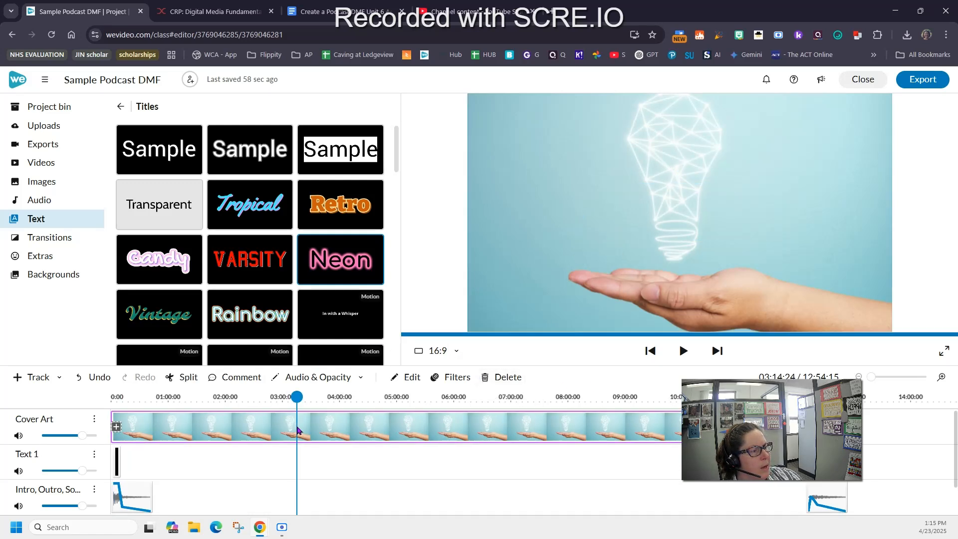
{"action": "left_click_drag", "start_coordinate": [346, 425], "coordinate": [279, 457]}
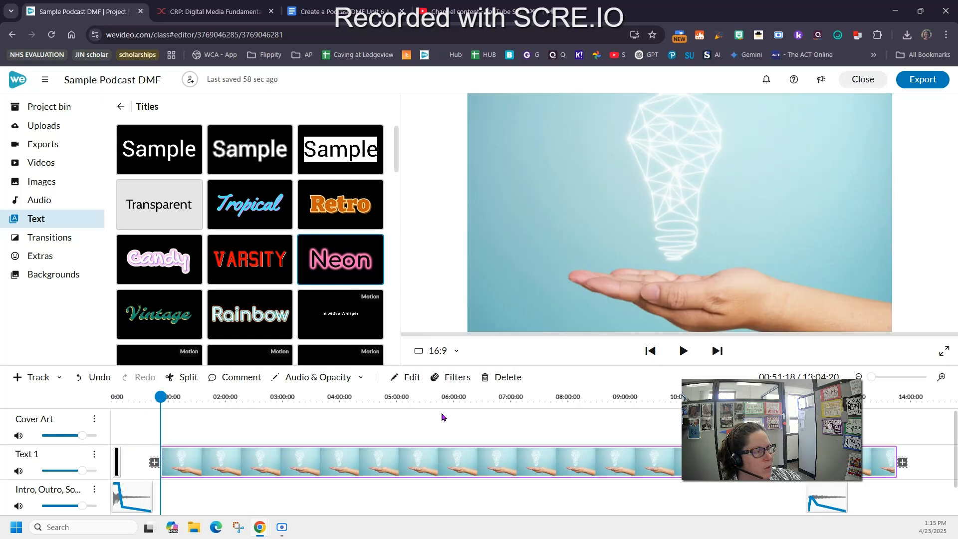
{"action": "left_click", "coordinate": [941, 378]}
{"action": "left_click_drag", "start_coordinate": [128, 462], "coordinate": [122, 427]}
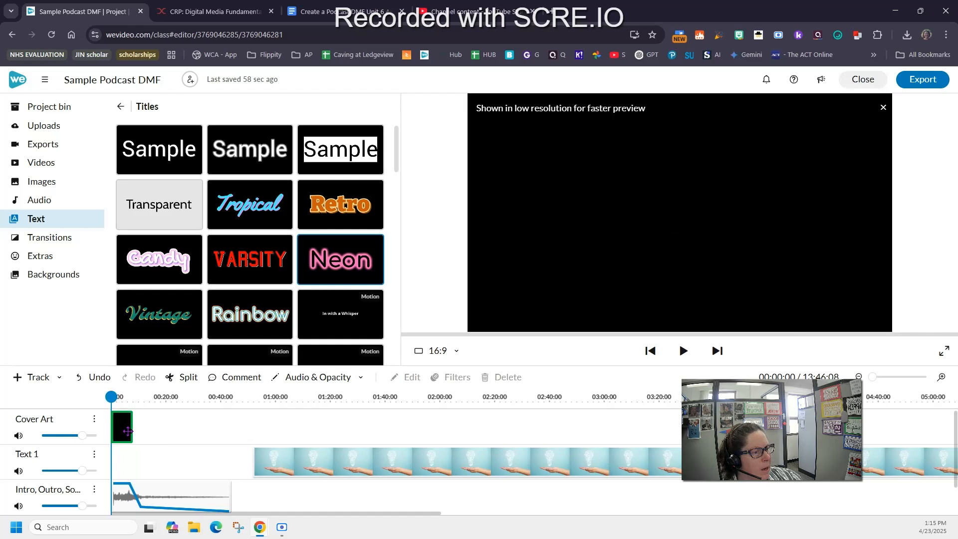
{"action": "left_click_drag", "start_coordinate": [323, 466], "coordinate": [182, 467]}
Step: Rename the Text 1 track as "Cover Art" and the track holding the Neon title as "Title"
{"action": "left_click", "coordinate": [40, 456]}
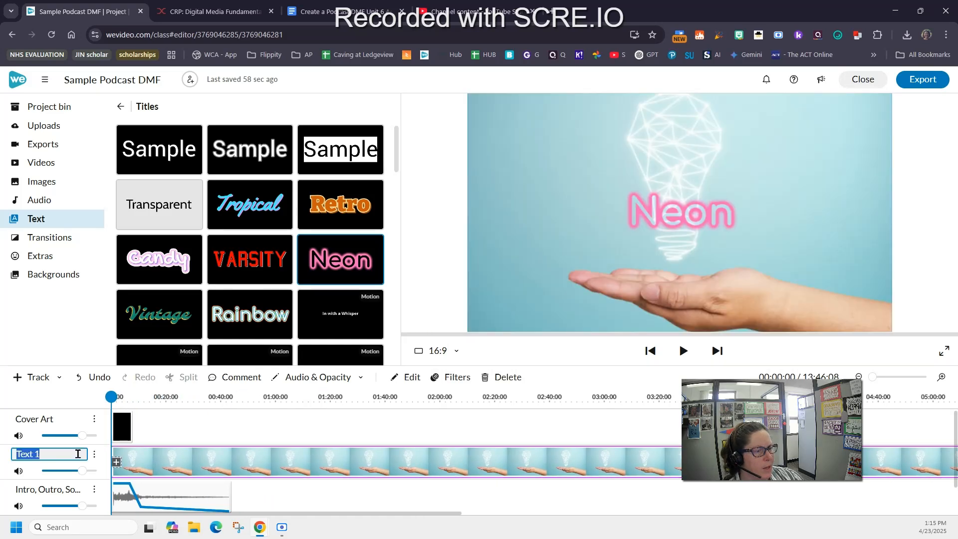
{"action": "type", "text": "Cover"}
{"action": "type", "text": "Art"}
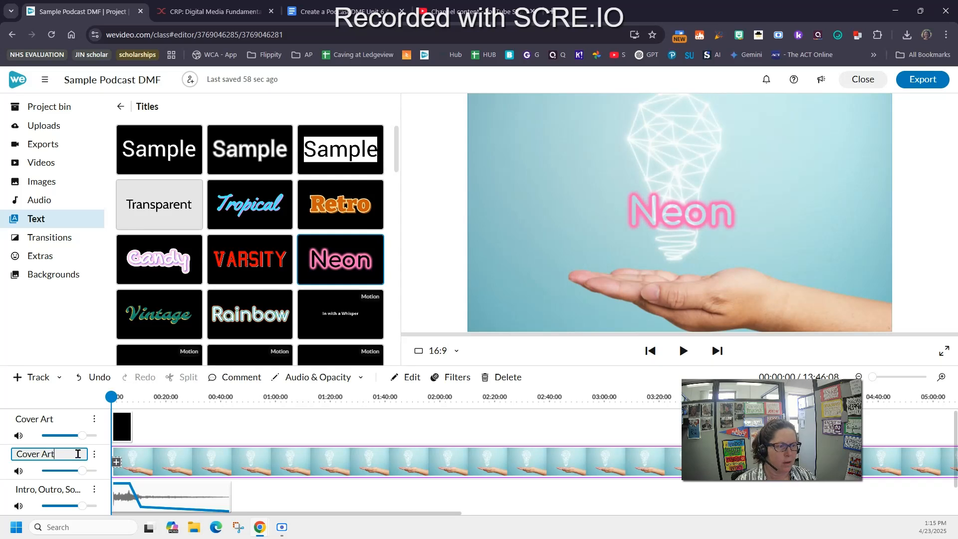
{"action": "left_click", "coordinate": [38, 419]}
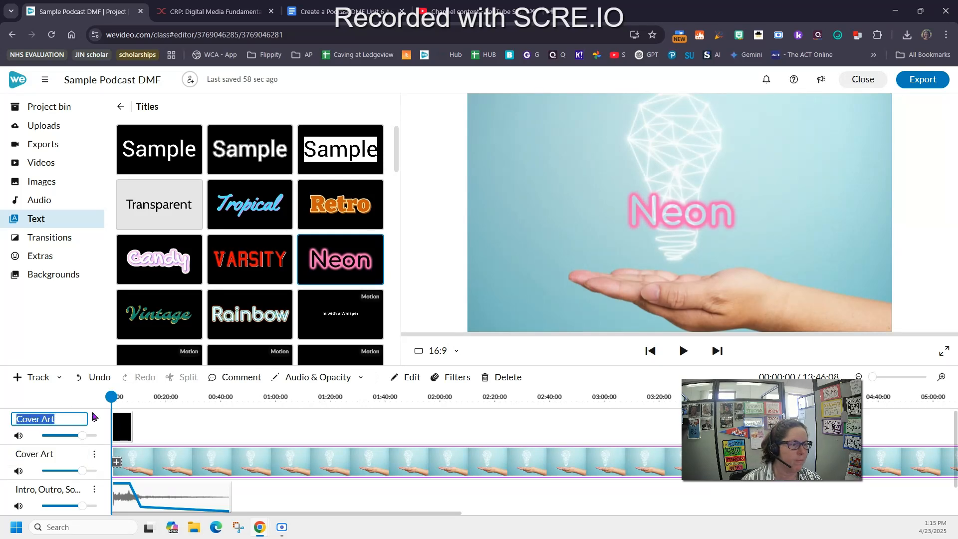
{"action": "type", "text": "Title"}
{"action": "left_click", "coordinate": [307, 502]}
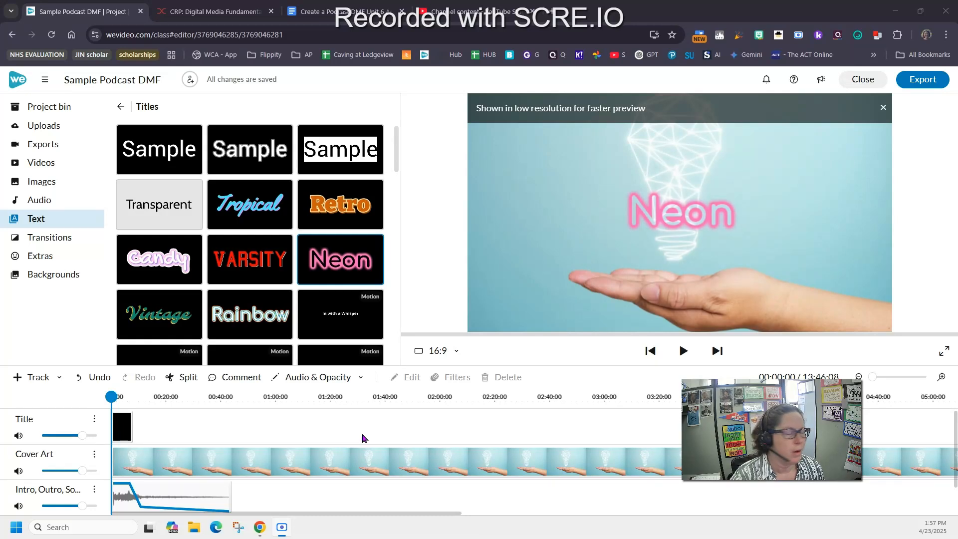
Step: Open the Neon title for editing, try the Bangers and Bearpaw fonts on it, and settle on Bitter
{"action": "double_click", "coordinate": [675, 221]}
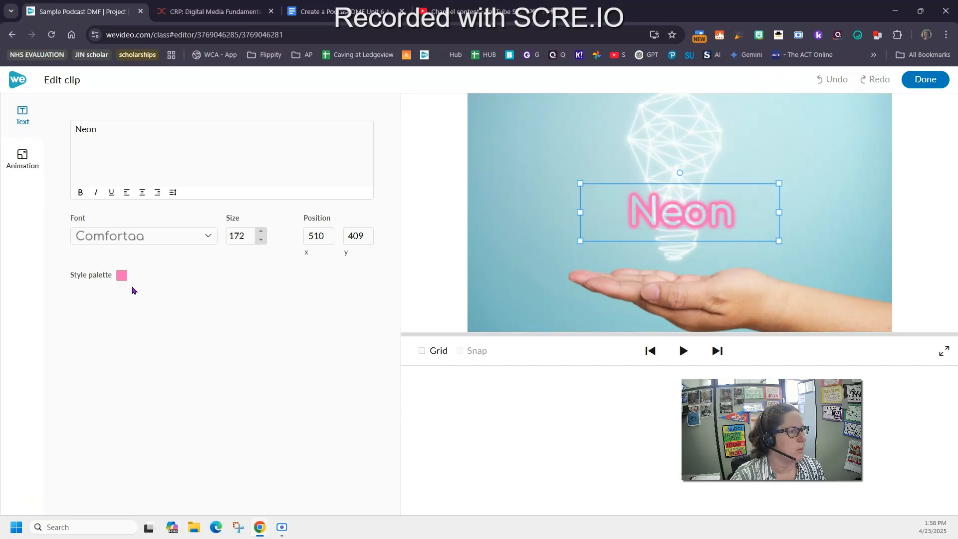
{"action": "left_click", "coordinate": [207, 241]}
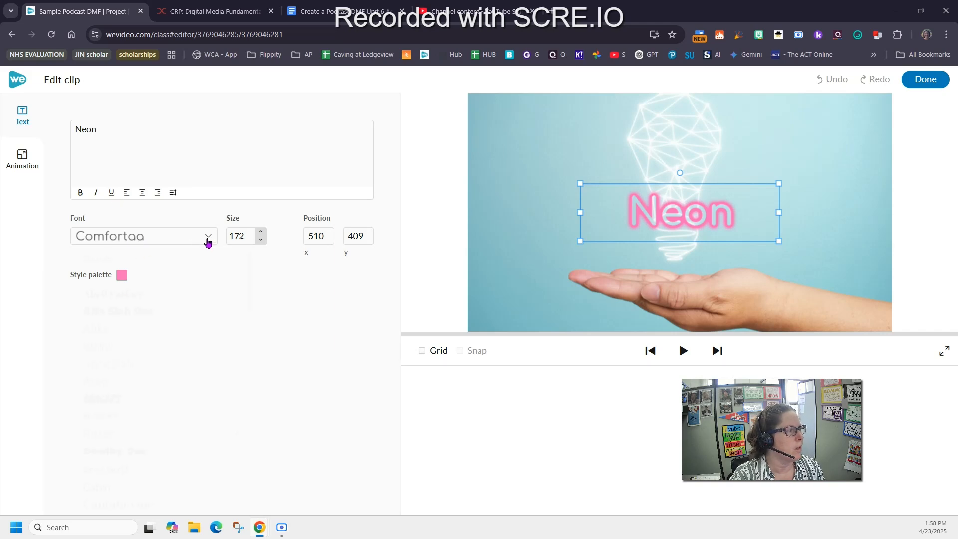
{"action": "left_click", "coordinate": [104, 400]}
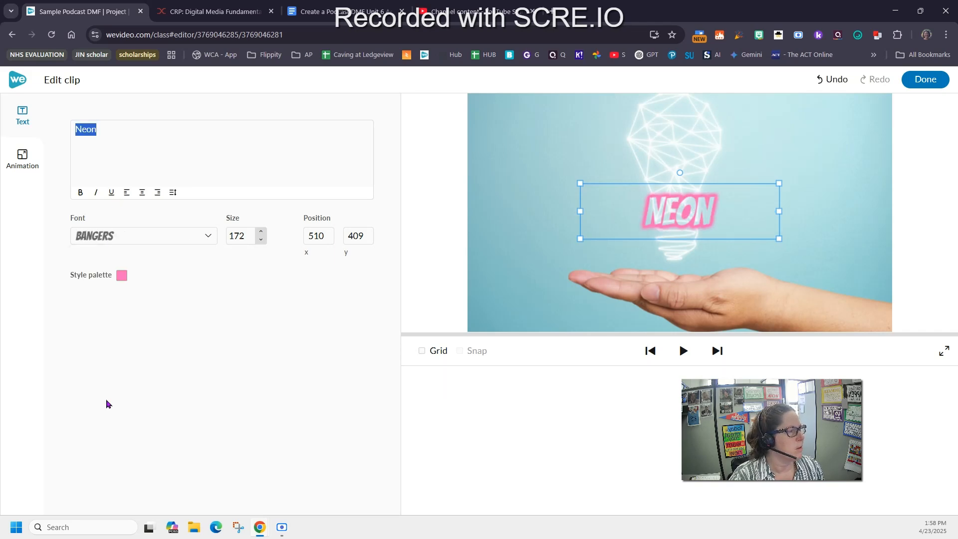
{"action": "left_click", "coordinate": [207, 239]}
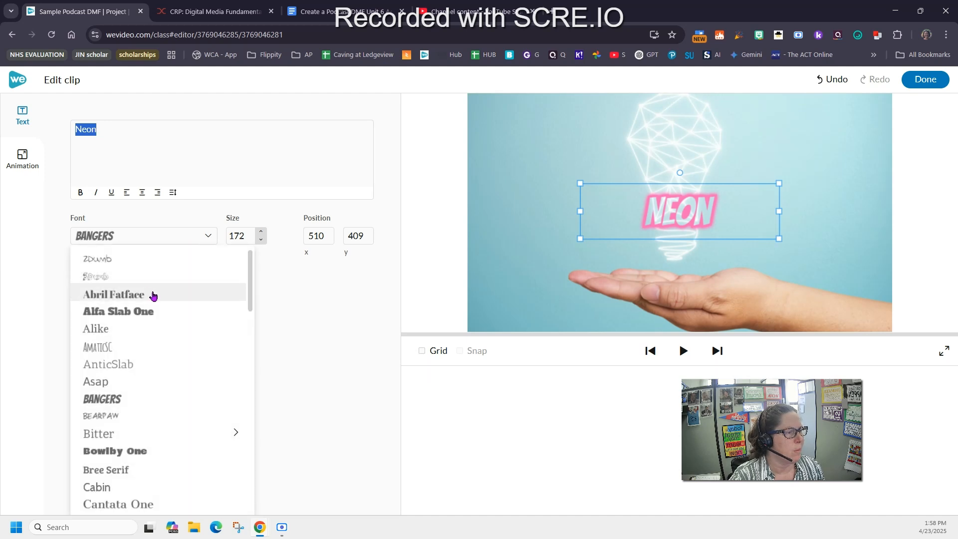
{"action": "left_click", "coordinate": [124, 417]}
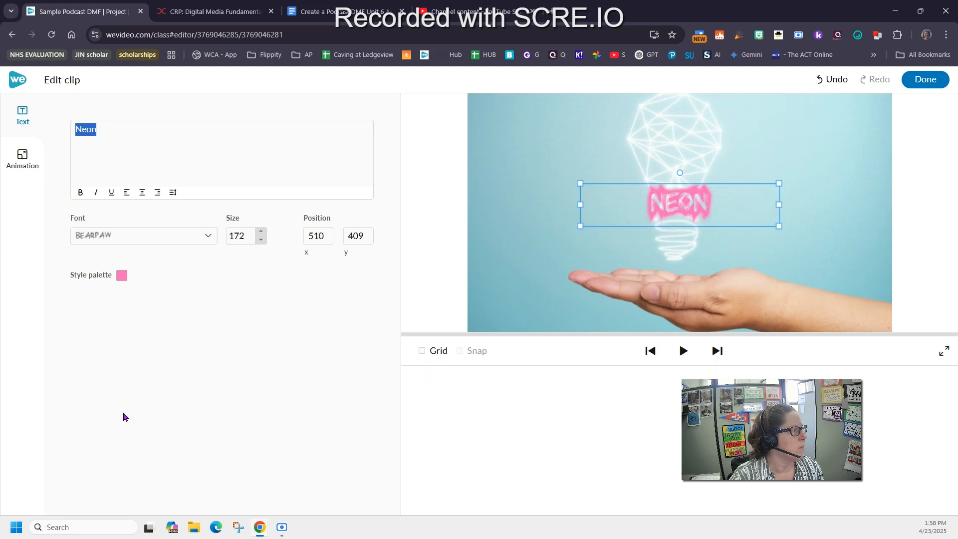
{"action": "left_click", "coordinate": [182, 240]}
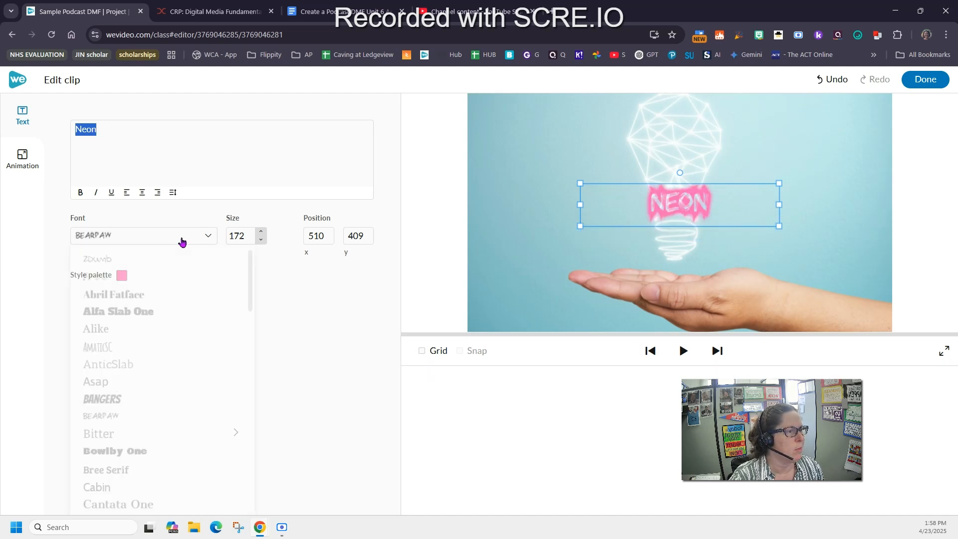
{"action": "left_click", "coordinate": [127, 438]}
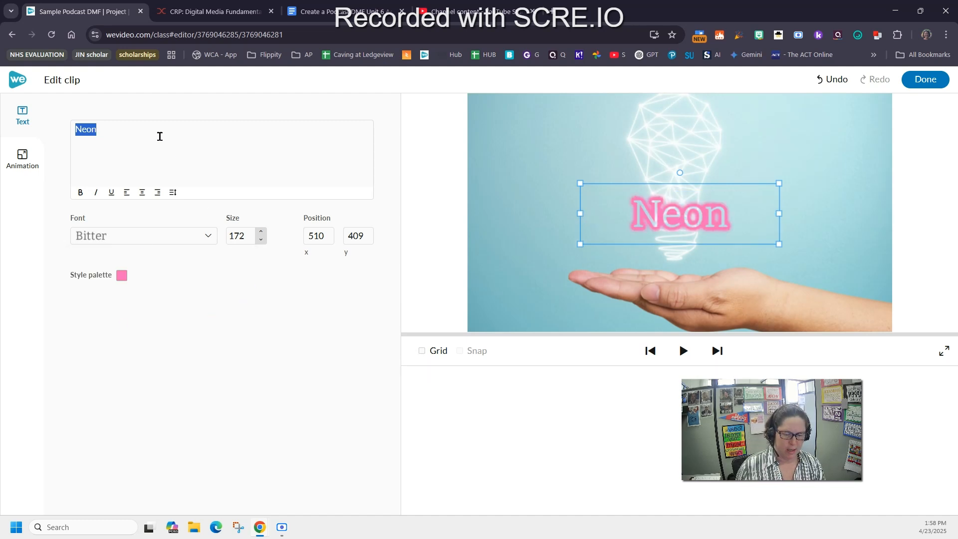
Step: Replace the title's text with "Safety Now" and widen its text box on both sides to fit one line
{"action": "type", "text": "S"}
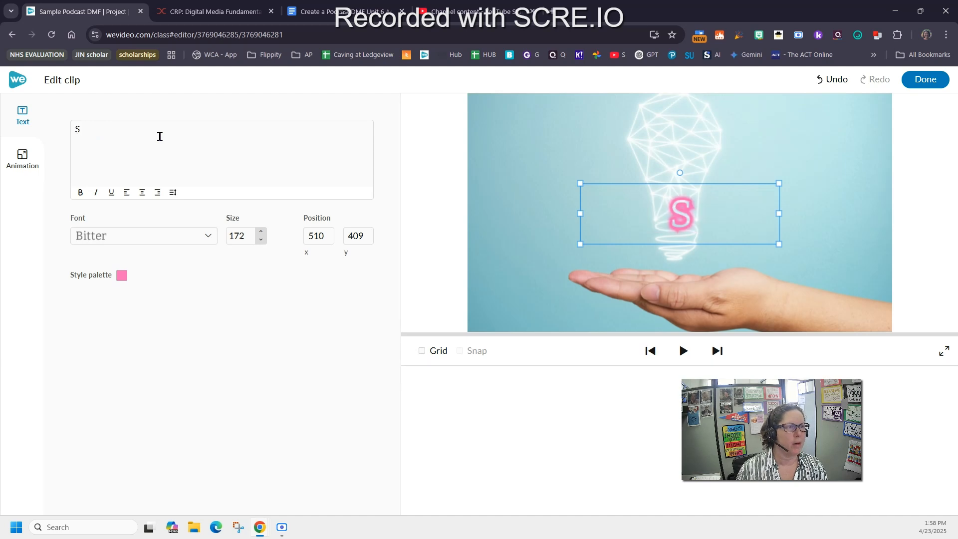
{"action": "type", "text": "afety Now"}
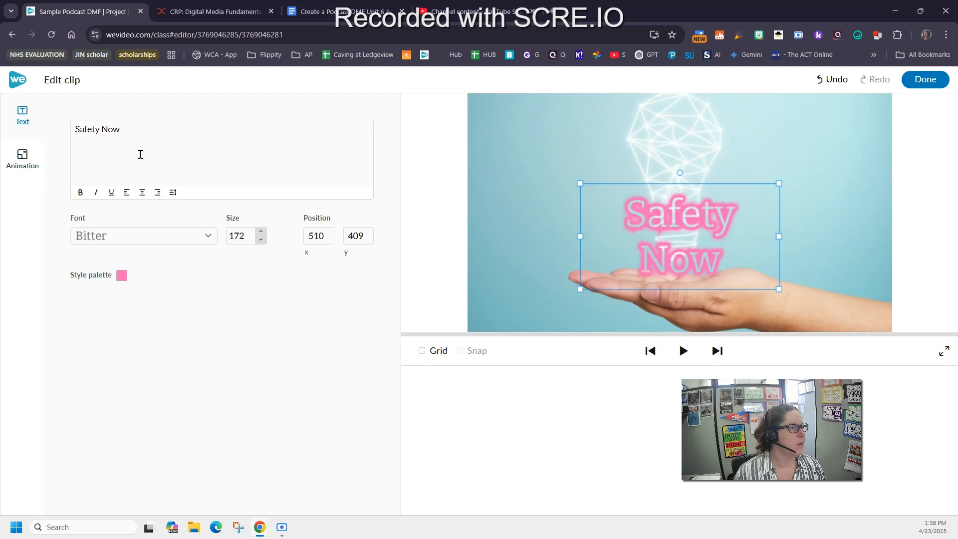
{"action": "left_click_drag", "start_coordinate": [580, 236], "coordinate": [544, 238]}
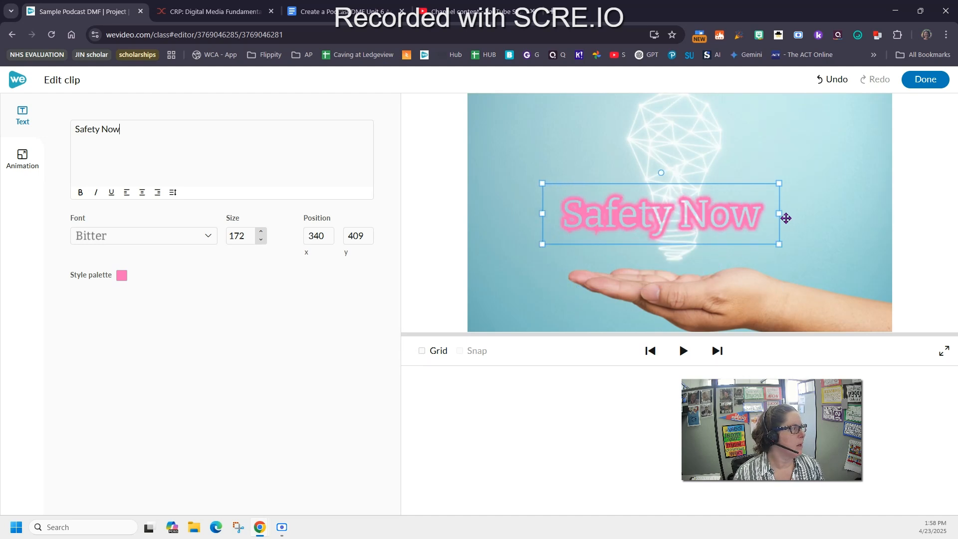
{"action": "left_click_drag", "start_coordinate": [783, 214], "coordinate": [827, 214]}
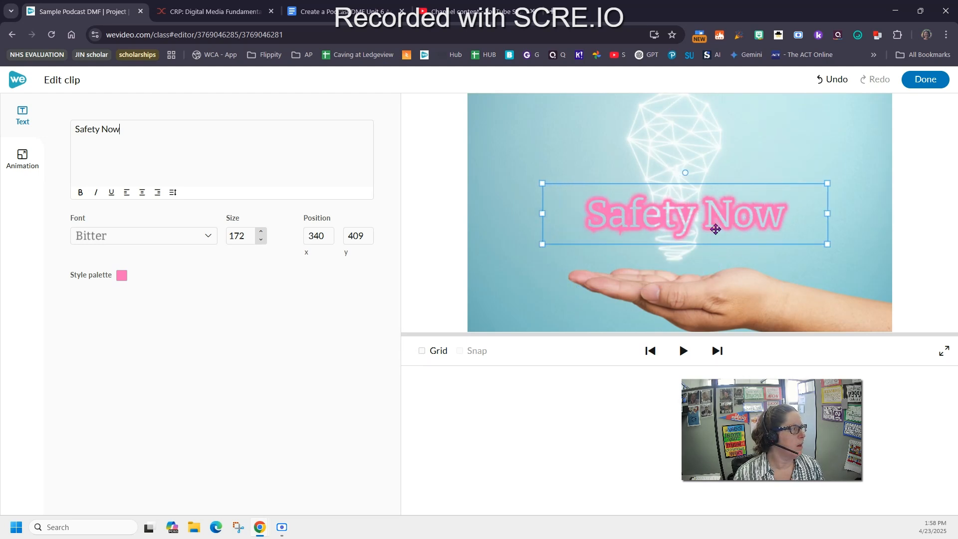
Step: Enlarge the "Safety Now" title to size 251 and position it at about x 12, y 94 over the upper part of the light bulb
{"action": "left_click_drag", "start_coordinate": [716, 215], "coordinate": [712, 182]}
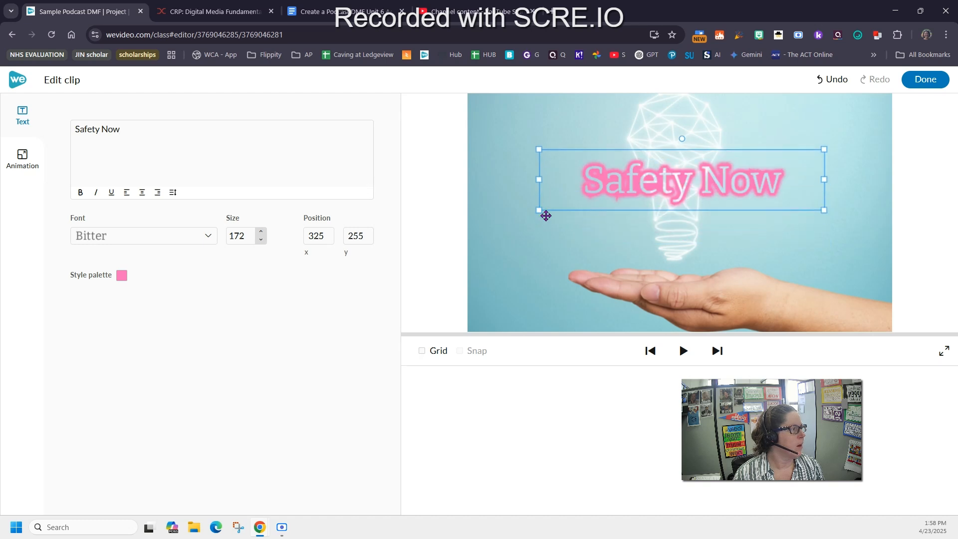
{"action": "left_click_drag", "start_coordinate": [539, 209], "coordinate": [508, 245]}
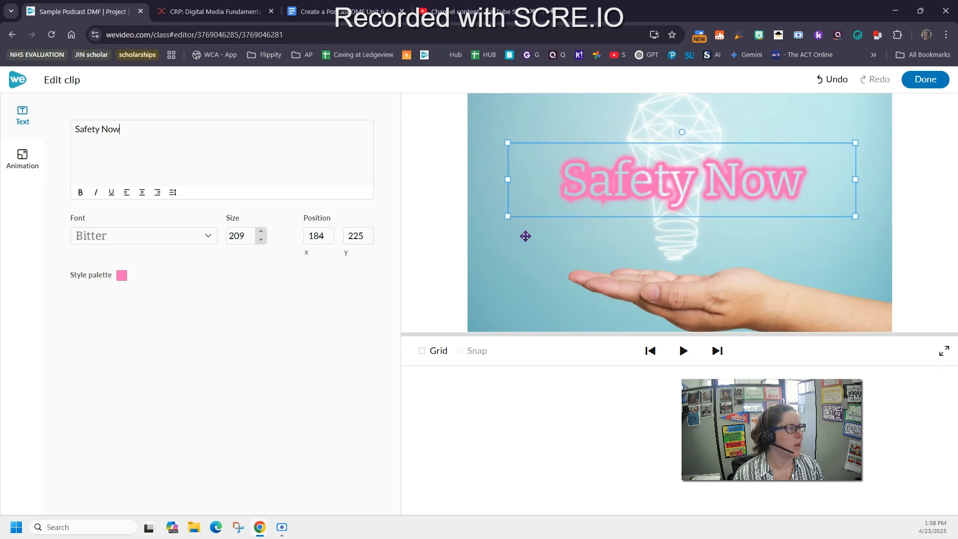
{"action": "left_click_drag", "start_coordinate": [508, 216], "coordinate": [473, 229]}
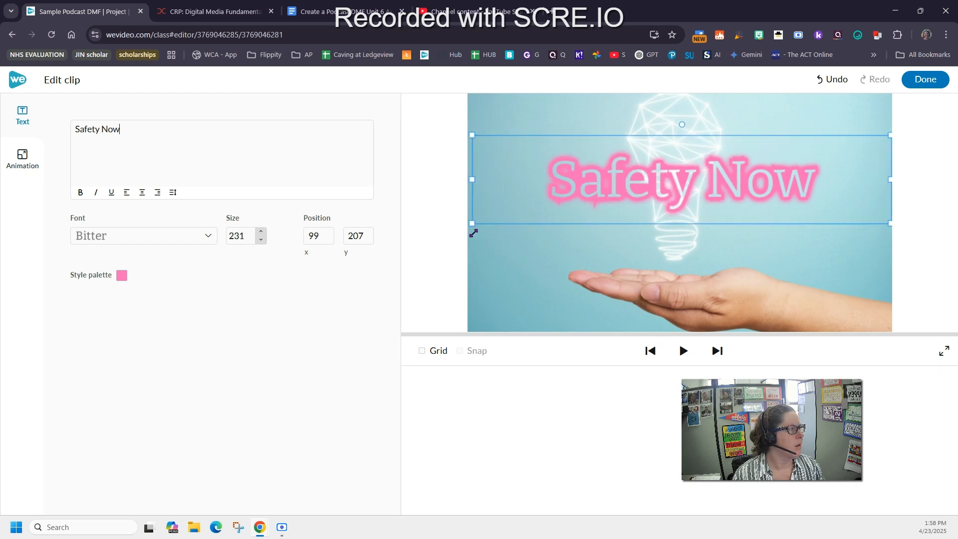
{"action": "mouse_move", "coordinate": [660, 186]}
{"action": "left_mouse_down"}
{"action": "mouse_move", "coordinate": [663, 159]}
{"action": "mouse_move", "coordinate": [670, 182]}
{"action": "left_mouse_up"}
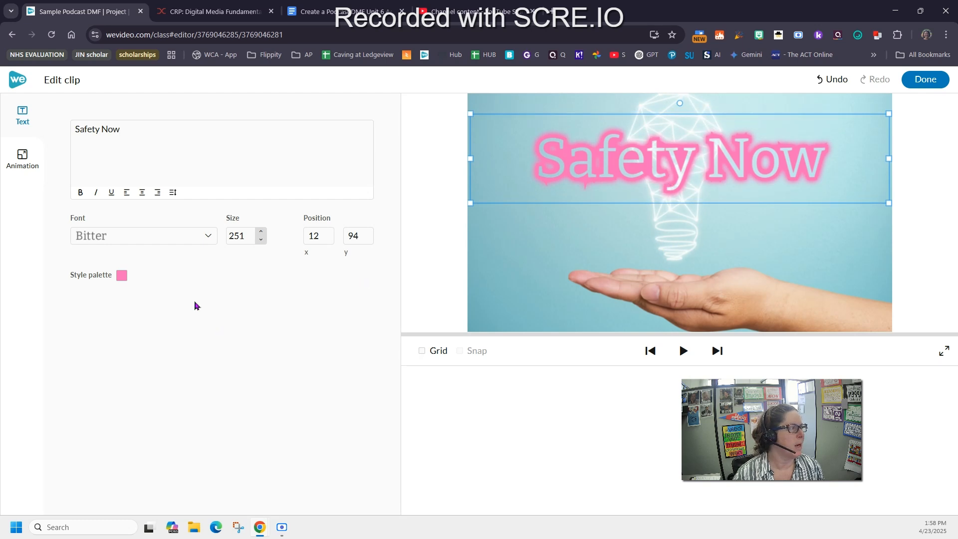
Step: Change the title's style palette colour to purple, rgb(103, 78, 167)
{"action": "left_click", "coordinate": [122, 278]}
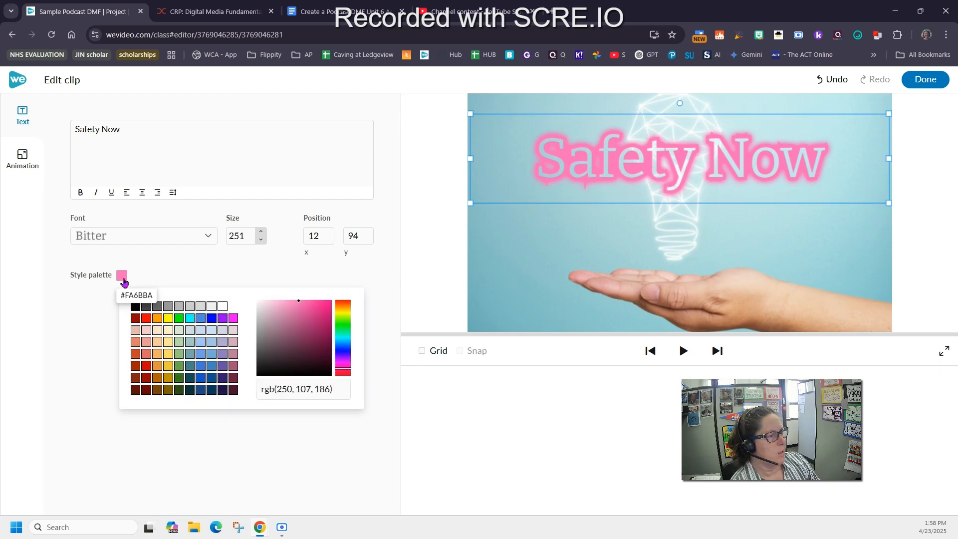
{"action": "left_click", "coordinate": [222, 366]}
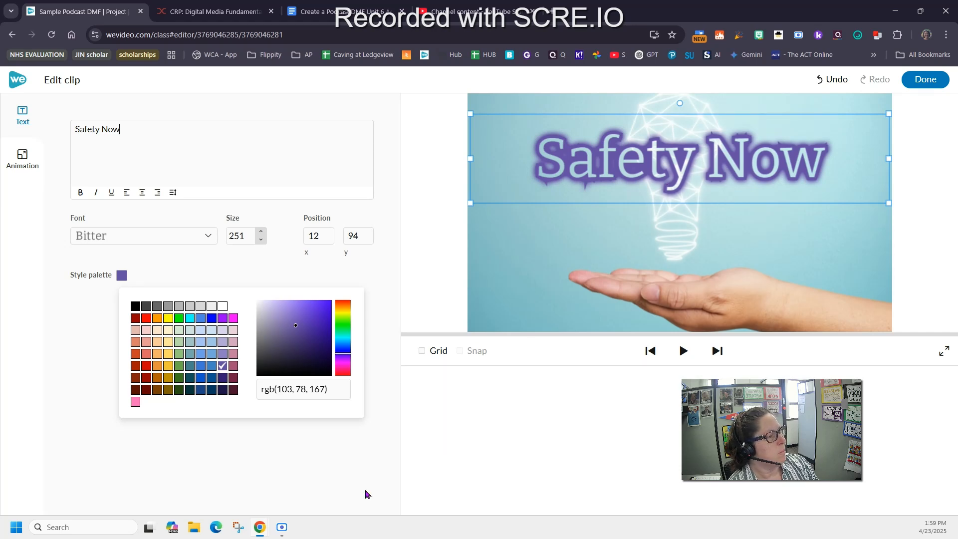
Step: Finish editing the "Safety Now" title, add a new Video / Text track and name it "Title2"
{"action": "left_click", "coordinate": [925, 82]}
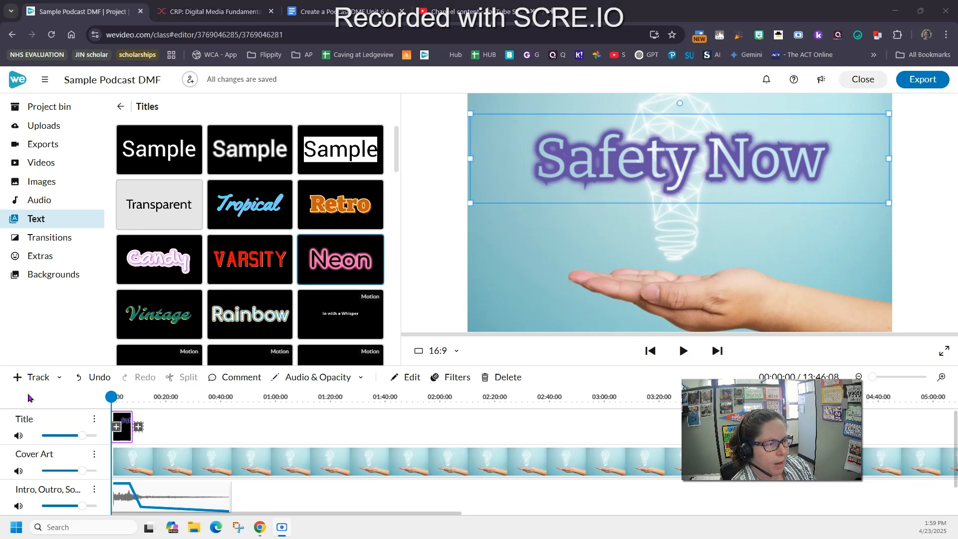
{"action": "left_click", "coordinate": [15, 381]}
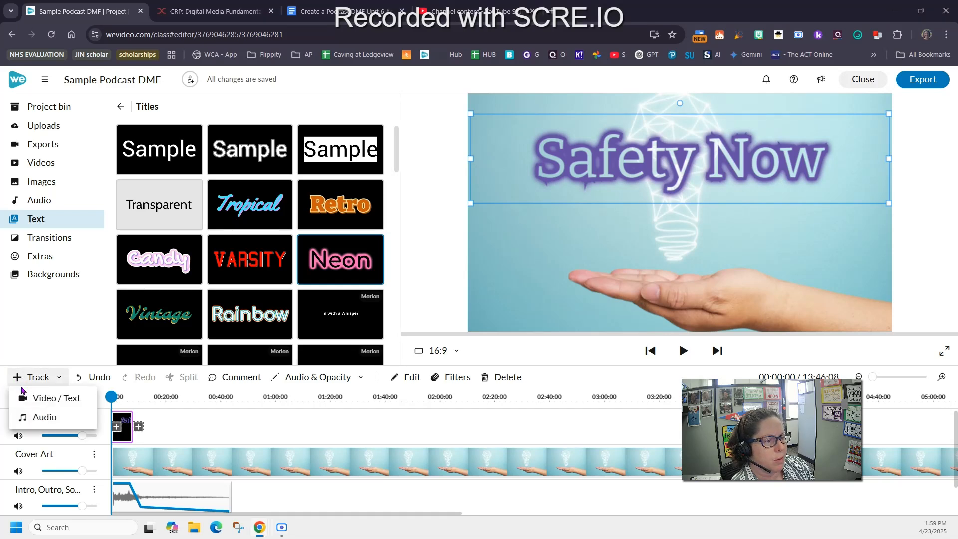
{"action": "left_click", "coordinate": [44, 398]}
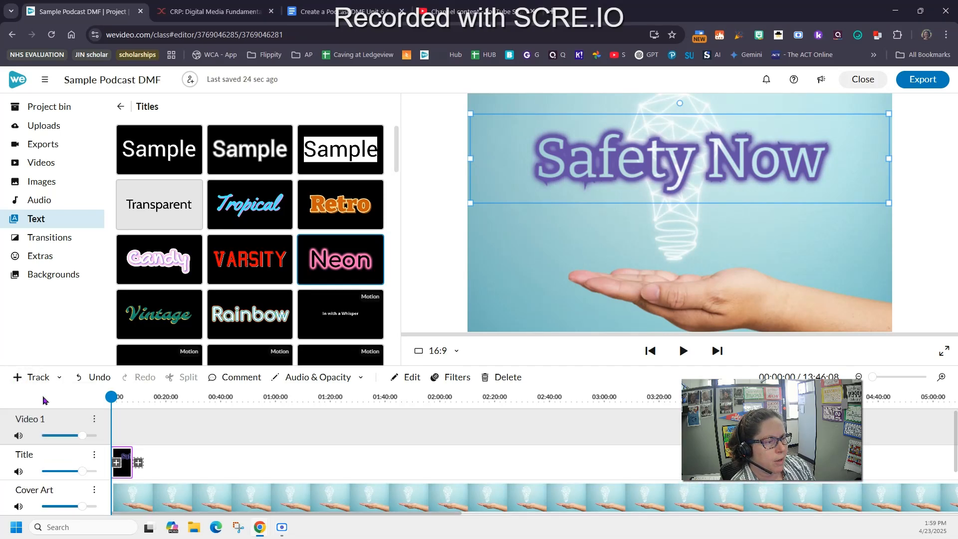
{"action": "left_click", "coordinate": [30, 421]}
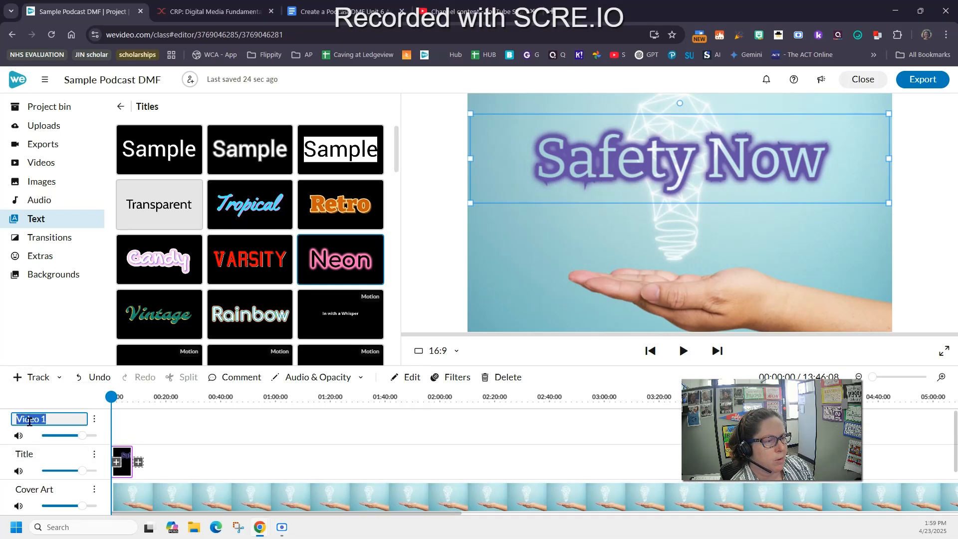
{"action": "type", "text": "Ti"}
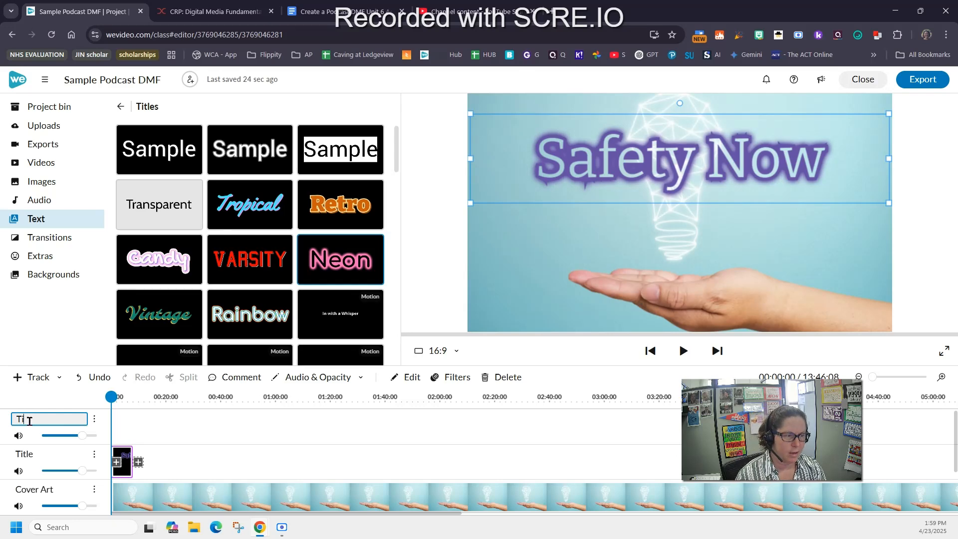
{"action": "type", "text": "tle2"}
{"action": "key", "text": "Return"}
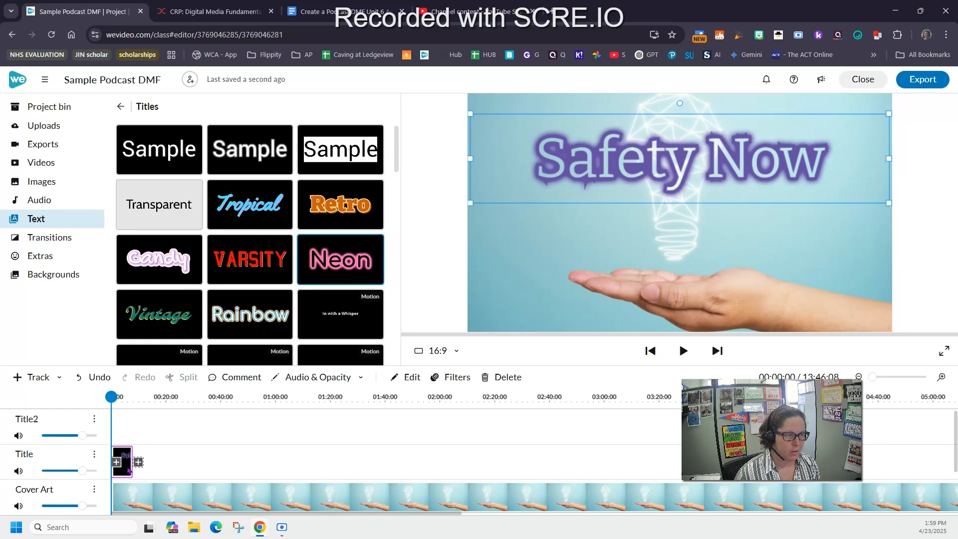
Step: Paste a copy of the "Safety Now" title clip and place it at the start of the Title2 track
{"action": "left_click", "coordinate": [154, 412]}
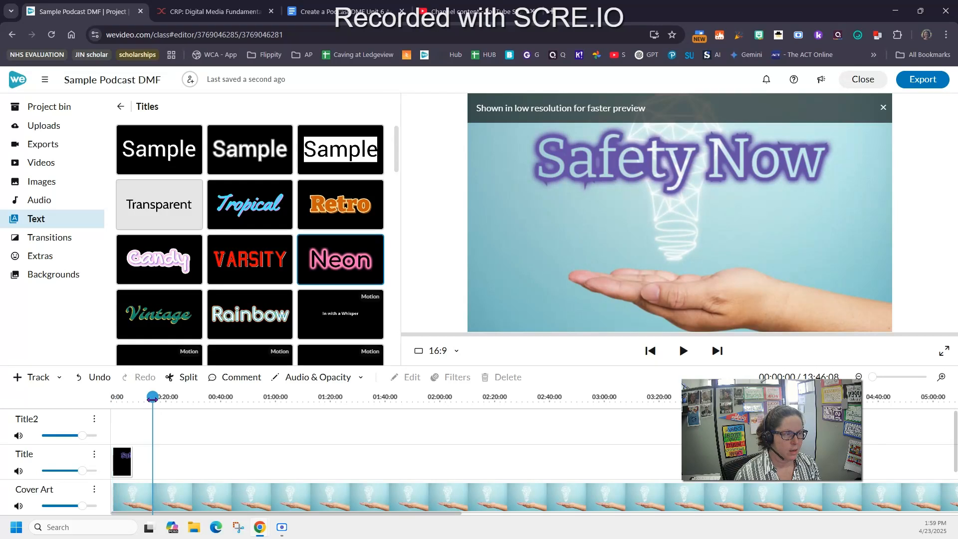
{"action": "key", "text": "ctrl+v"}
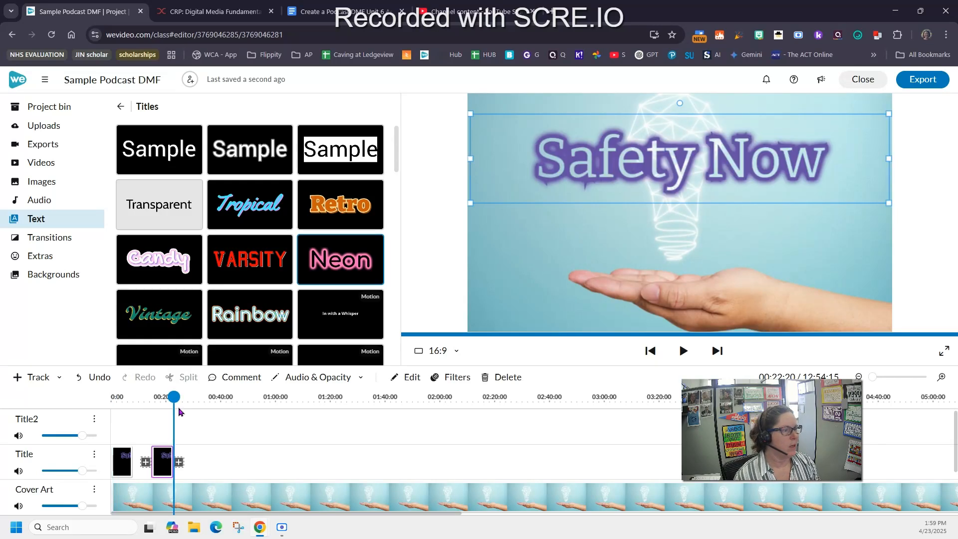
{"action": "left_click_drag", "start_coordinate": [165, 457], "coordinate": [125, 427]}
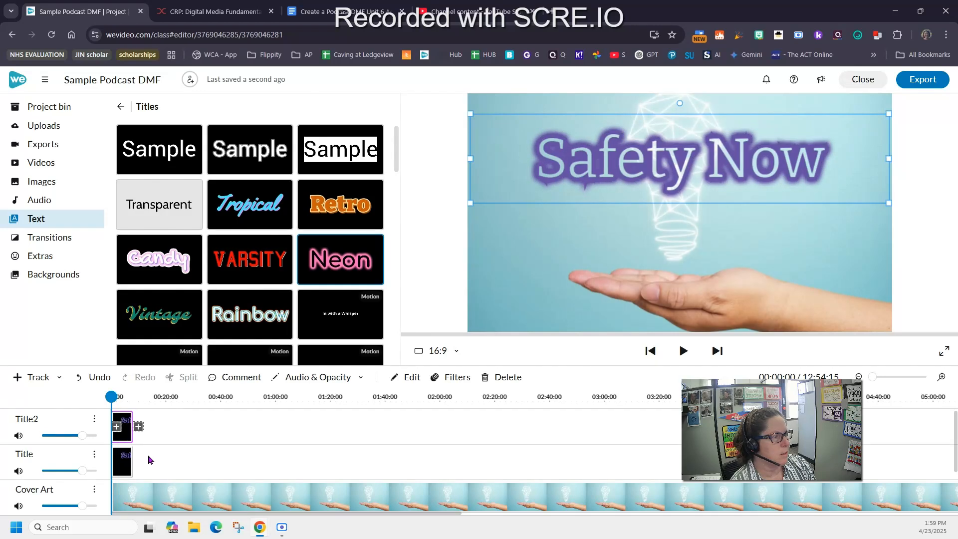
Step: Open the copied title for editing, move it below the original and shrink it to size 135 at about x 417, y 484
{"action": "double_click", "coordinate": [128, 437]}
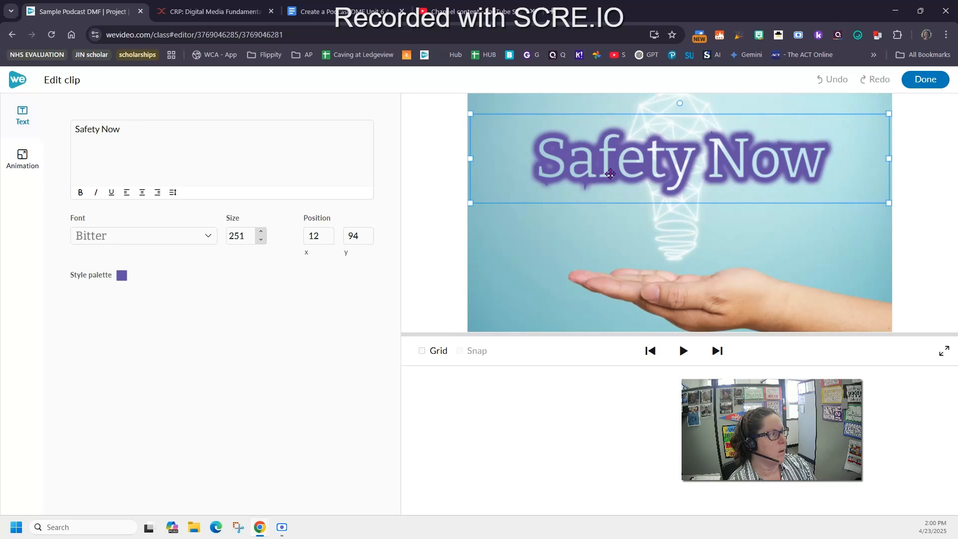
{"action": "left_click_drag", "start_coordinate": [664, 180], "coordinate": [664, 246]}
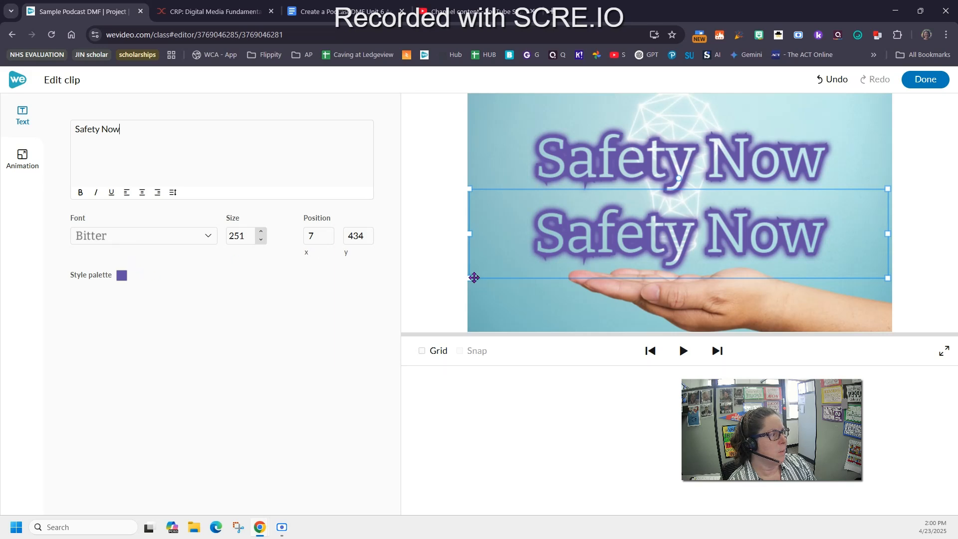
{"action": "left_click_drag", "start_coordinate": [471, 280], "coordinate": [635, 245]}
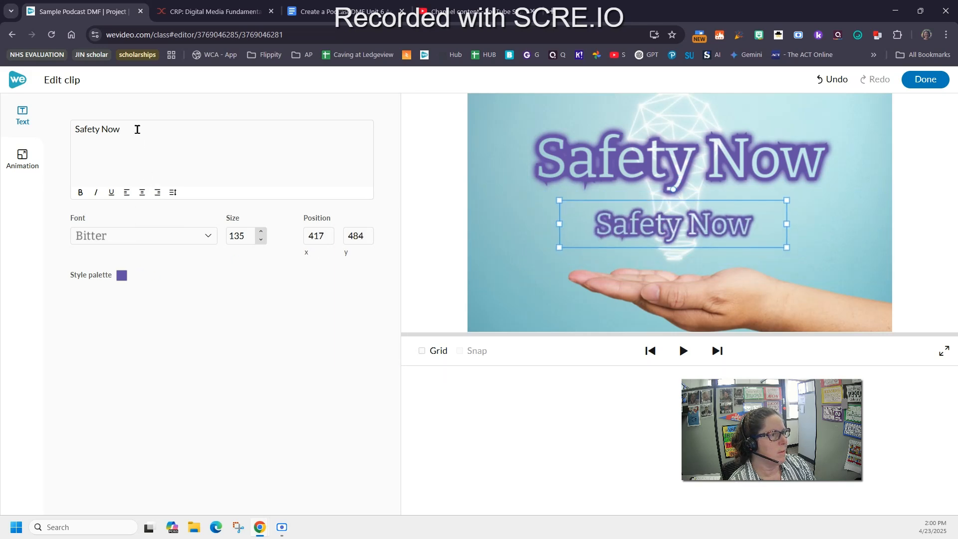
Step: Replace the copied title's text with "A Podcast about Phone Safety"
{"action": "left_click_drag", "start_coordinate": [137, 129], "coordinate": [74, 129]}
{"action": "type", "text": "A Pod"}
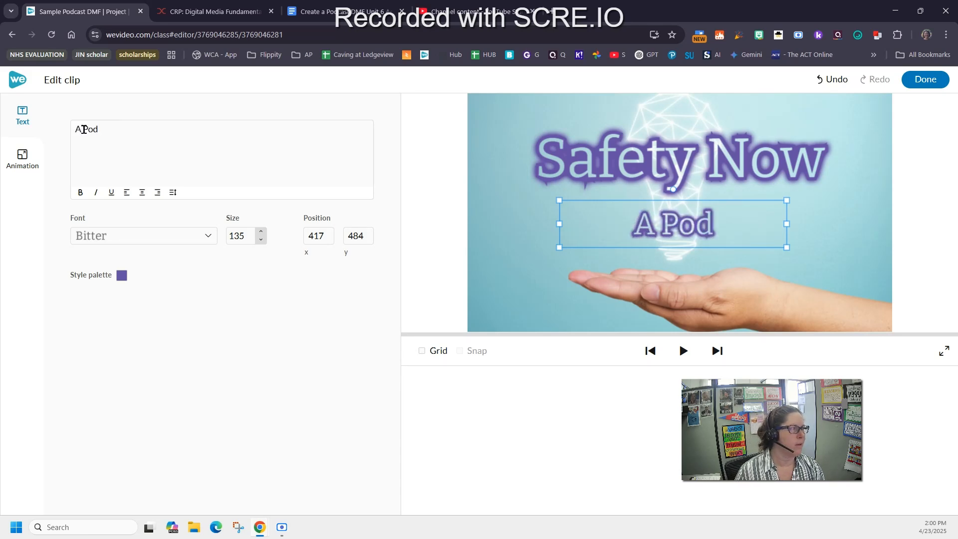
{"action": "type", "text": "cast"}
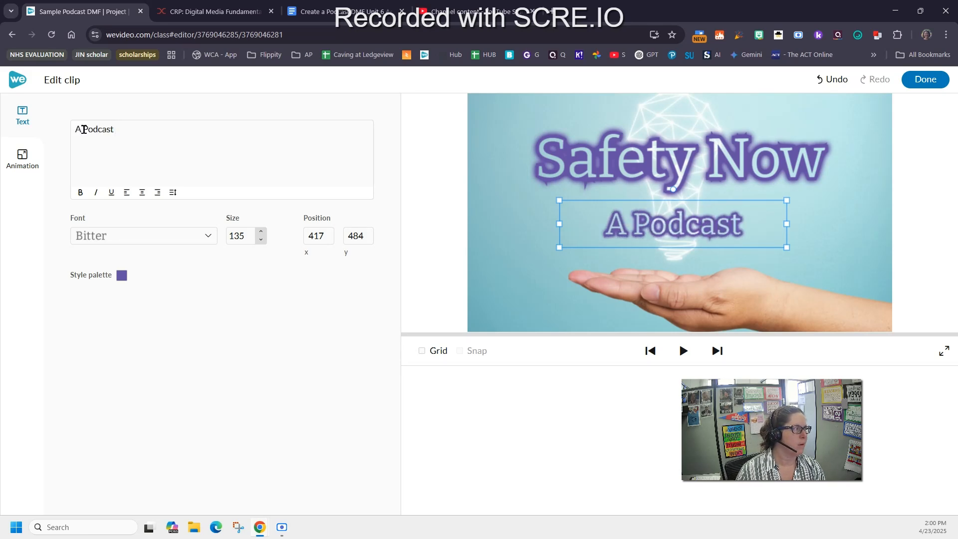
{"action": "type", "text": " for"}
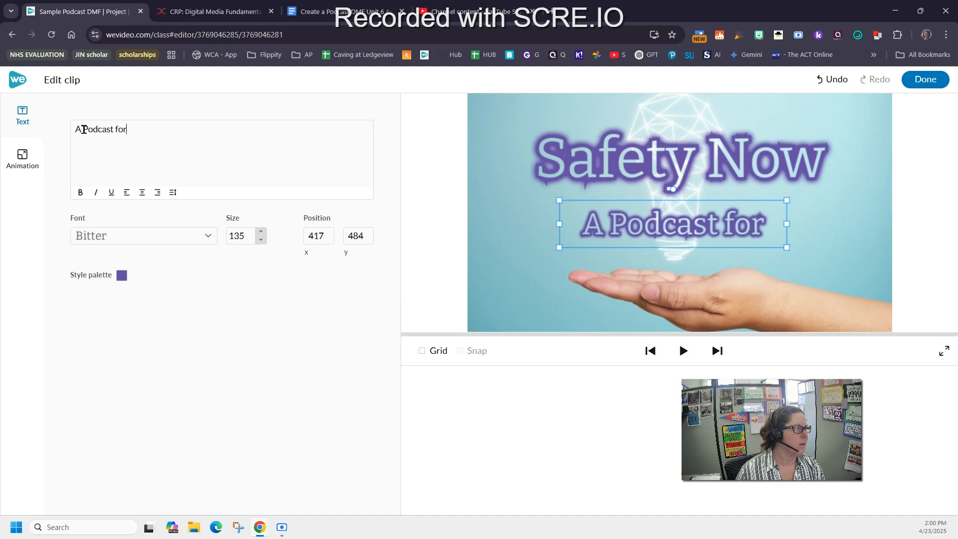
{"action": "key", "text": "BackSpace"}
{"action": "key", "text": "BackSpace"}
{"action": "key", "text": "BackSpace"}
{"action": "type", "text": "a"}
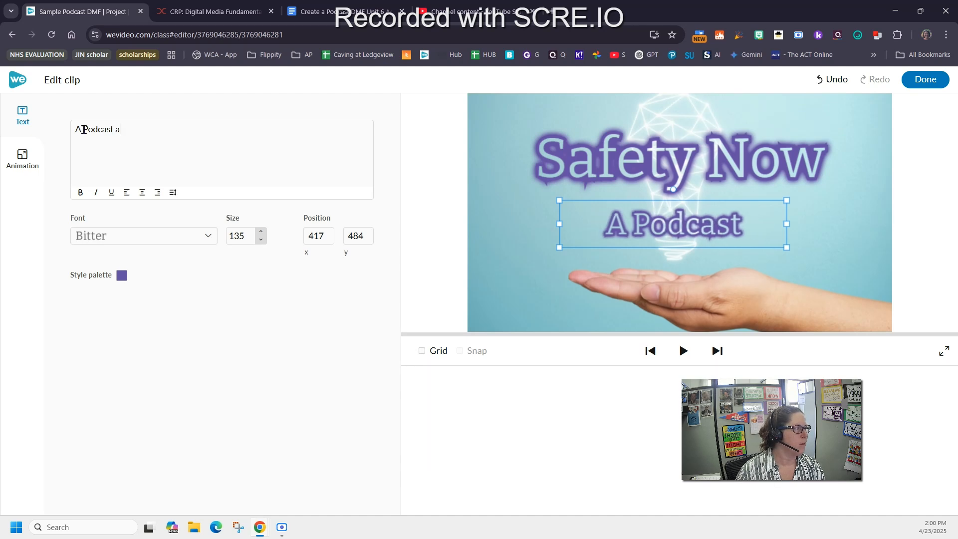
{"action": "type", "text": "bout"}
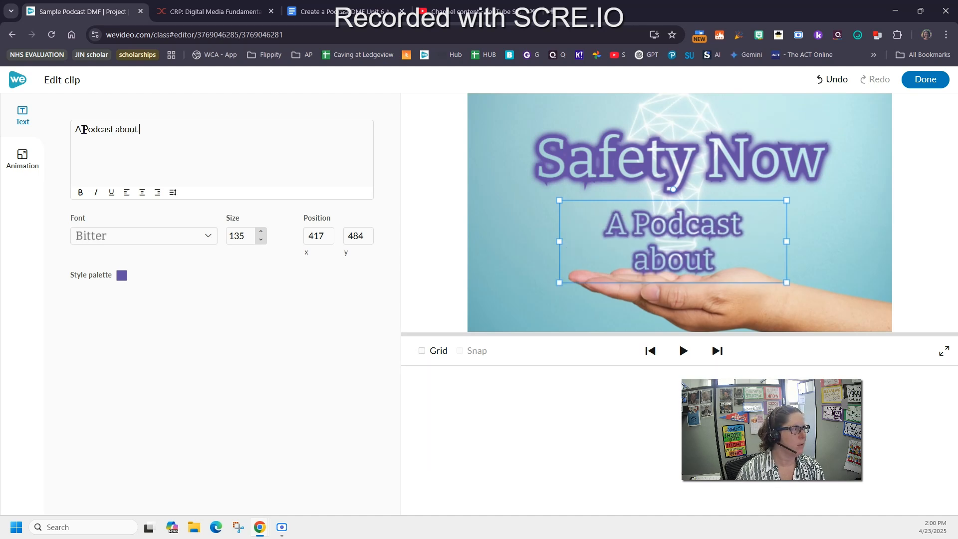
{"action": "type", "text": " Phone S"}
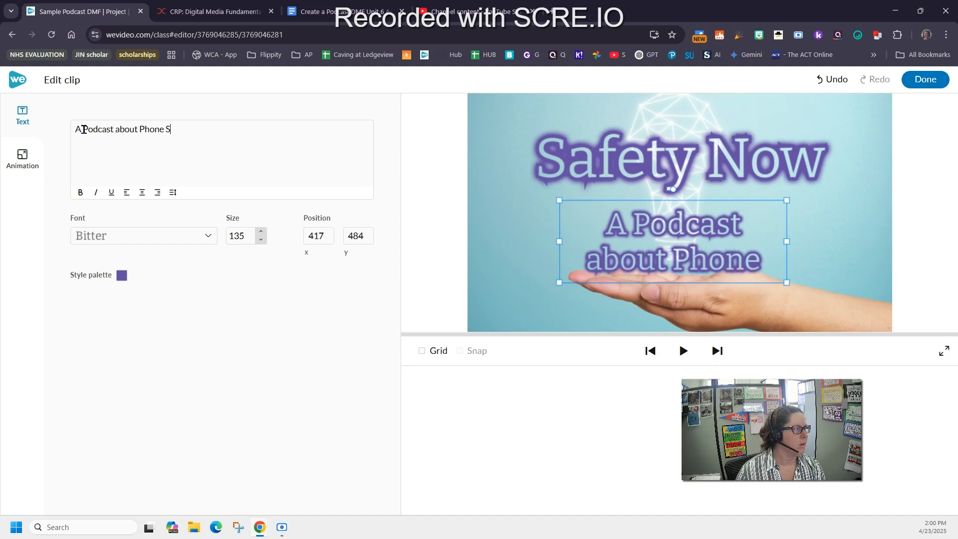
{"action": "type", "text": "afety"}
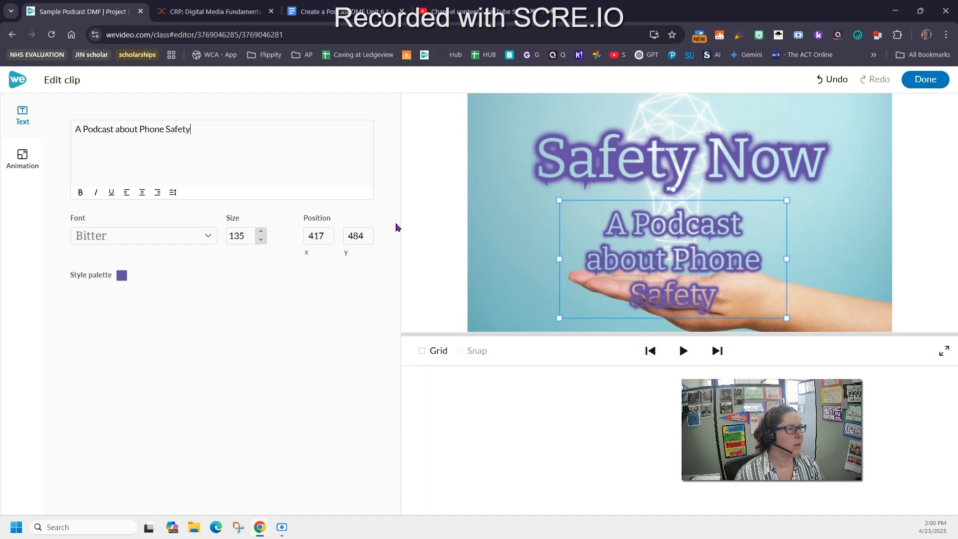
Step: Widen the subtitle's text box on both sides and set its size to 100 to fit the text on one line
{"action": "left_click_drag", "start_coordinate": [559, 259], "coordinate": [475, 259]}
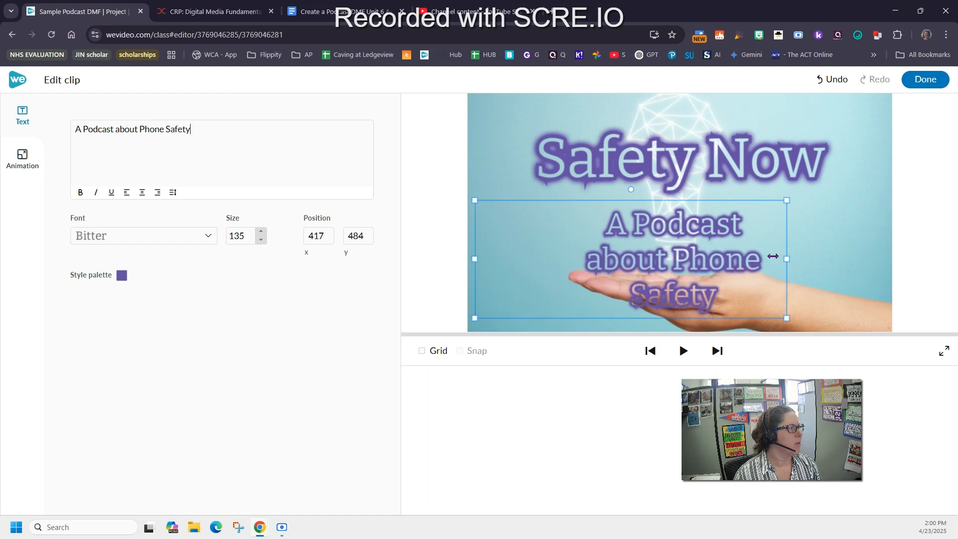
{"action": "left_click_drag", "start_coordinate": [787, 242], "coordinate": [877, 225]}
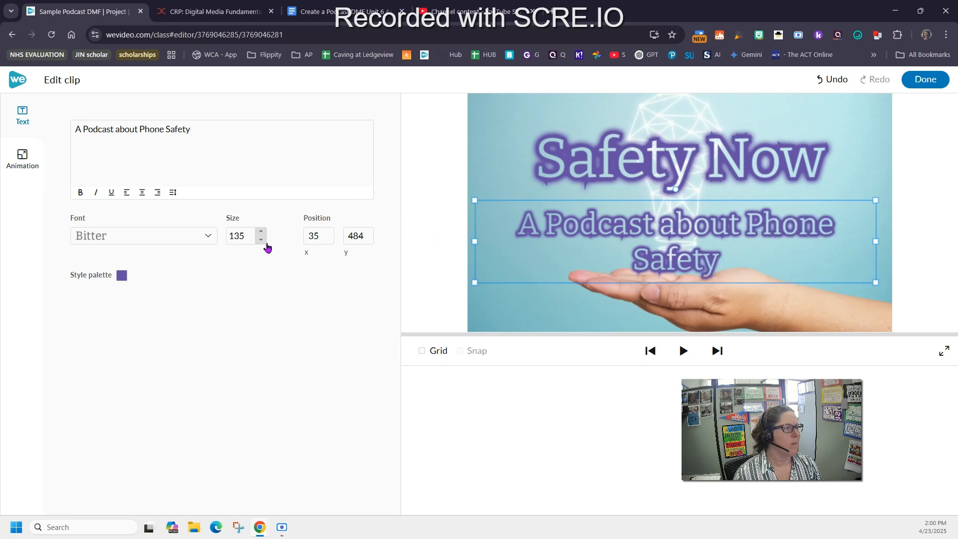
{"action": "left_click_drag", "start_coordinate": [254, 236], "coordinate": [222, 239]}
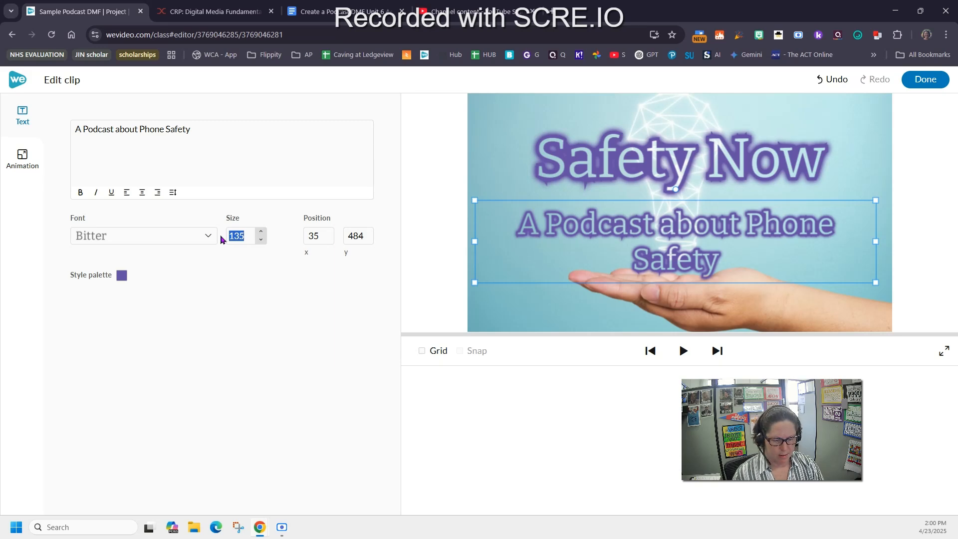
{"action": "type", "text": "100"}
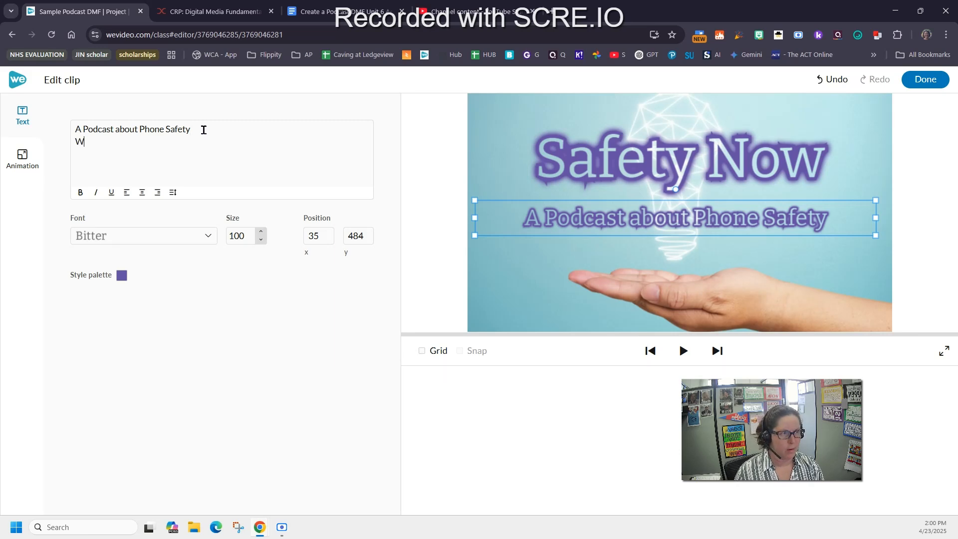
{"action": "type", "text": "ish Spc"}
{"action": "key", "text": "BackSpace"}
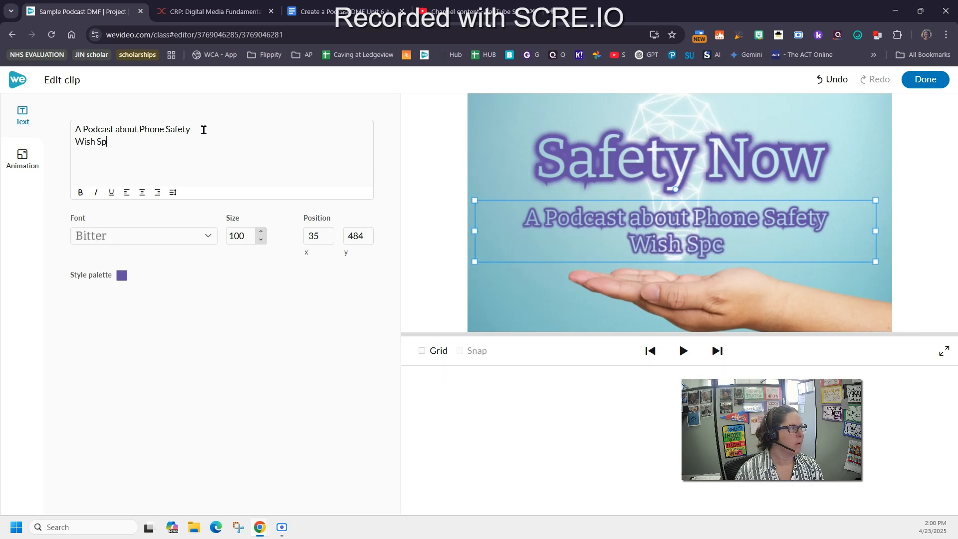
{"action": "key", "text": "BackSpace"}
{"action": "key", "text": "BackSpace"}
{"action": "key", "text": "BackSpace"}
{"action": "key", "text": "BackSpace"}
{"action": "key", "text": "BackSpace"}
{"action": "key", "text": "BackSpace"}
{"action": "key", "text": "BackSpace"}
{"action": "key", "text": "BackSpace"}
{"action": "key", "text": "BackSpace"}
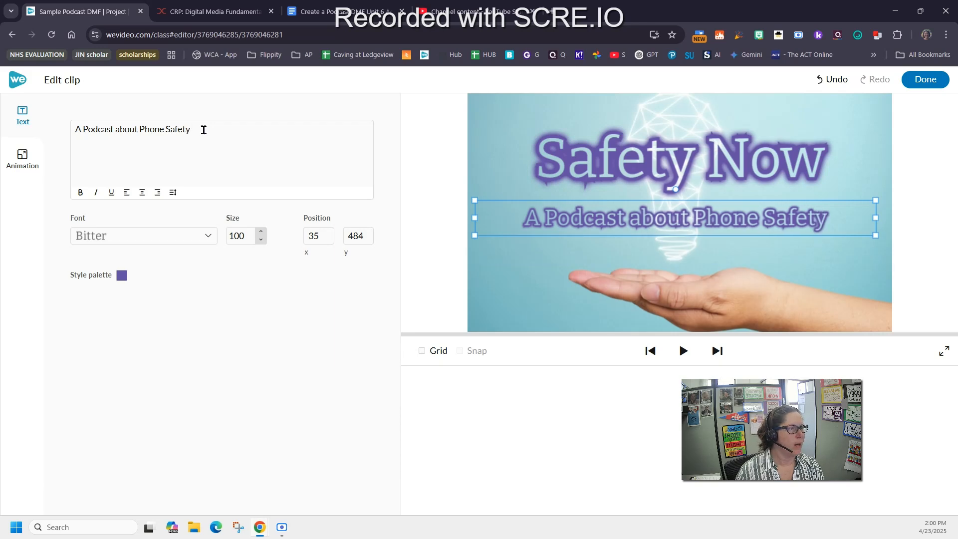
Step: Add a "By" line with the host's name under the subtitle and, after a blank line, "With special Guest," followed by the guest's name
{"action": "type", "text": "By Mrs. Monigal"}
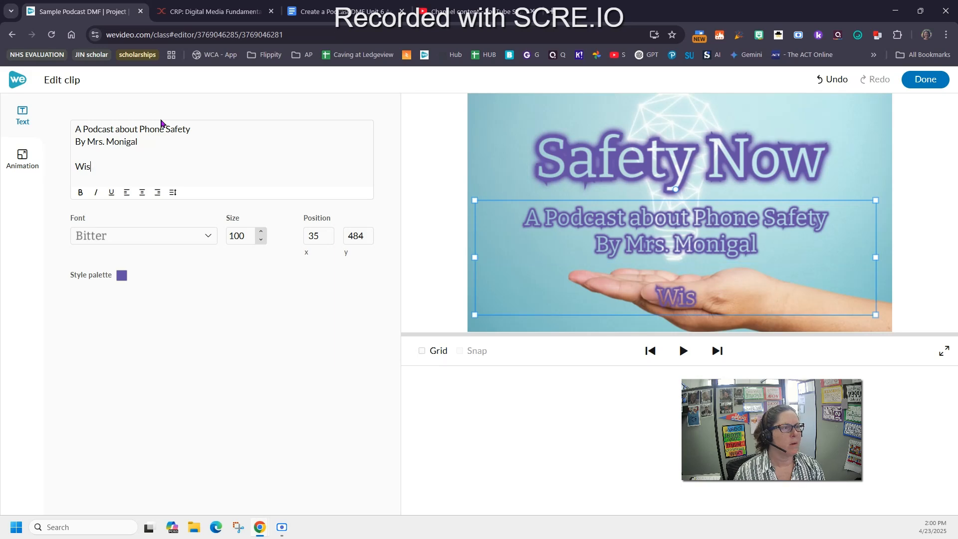
{"action": "key", "text": "BackSpace"}
{"action": "type", "text": "t"}
{"action": "type", "text": "s"}
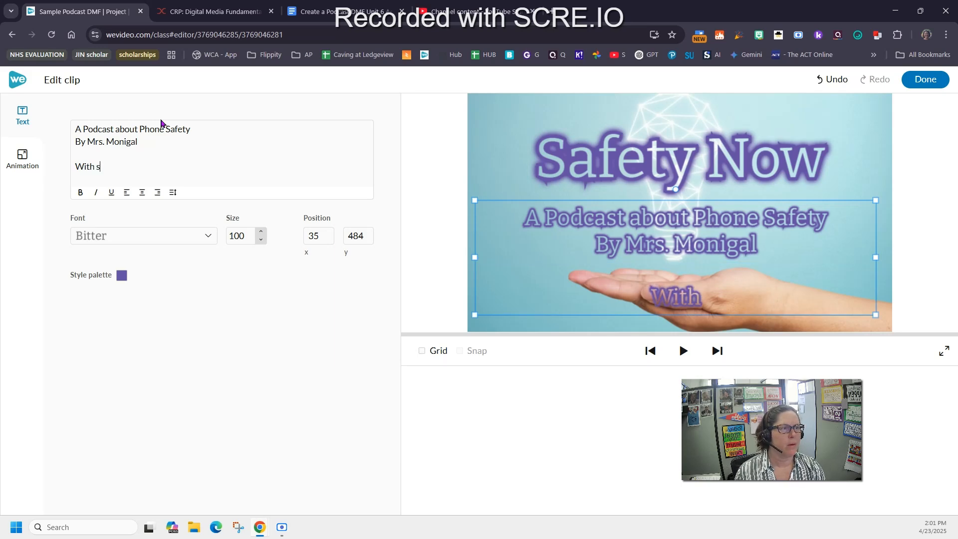
{"action": "type", "text": "pecial "}
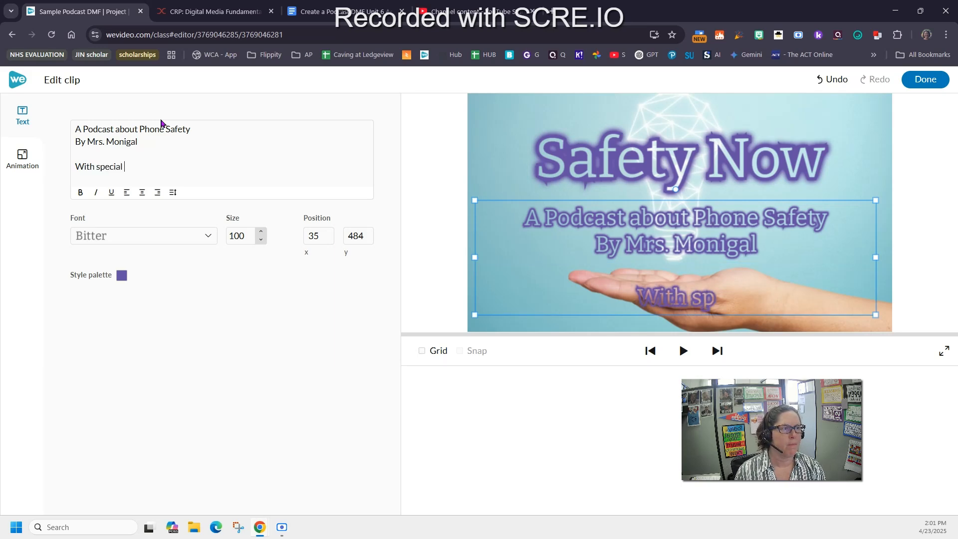
{"action": "type", "text": "Guest, Mrs"}
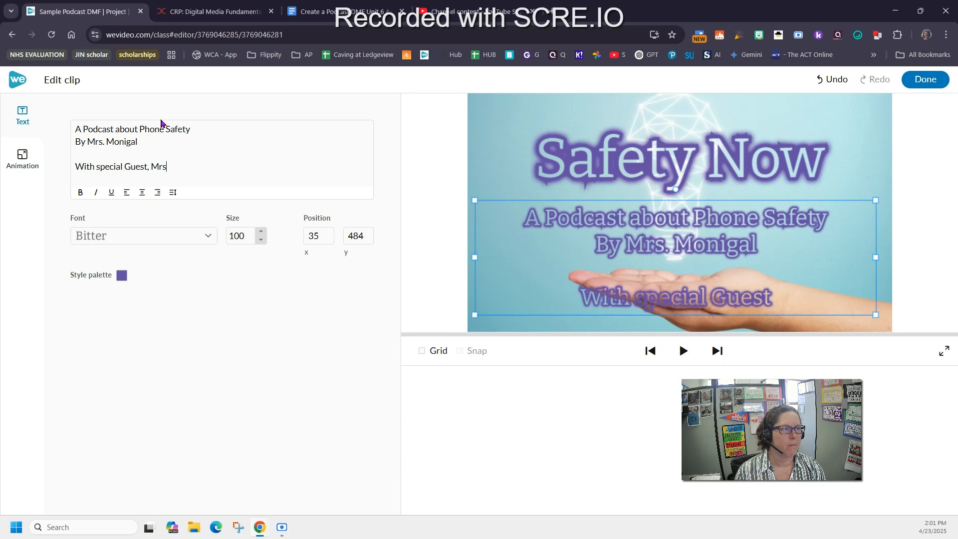
{"action": "type", "text": ". Donaldson"}
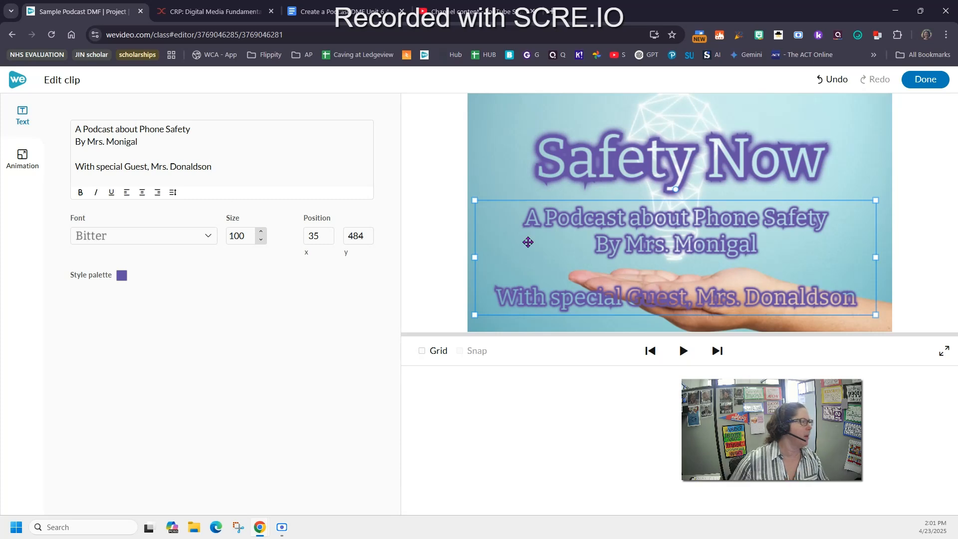
Step: Move the main title and the subtitle block up, placing the subtitle at about x 40, y 402, and finish editing the clip
{"action": "left_click_drag", "start_coordinate": [667, 192], "coordinate": [654, 150]}
{"action": "mouse_move", "coordinate": [691, 233]}
{"action": "left_mouse_down"}
{"action": "mouse_move", "coordinate": [689, 225]}
{"action": "mouse_move", "coordinate": [695, 231]}
{"action": "left_mouse_up"}
{"action": "mouse_move", "coordinate": [699, 271]}
{"action": "left_mouse_down"}
{"action": "mouse_move", "coordinate": [700, 281]}
{"action": "mouse_move", "coordinate": [702, 254]}
{"action": "left_mouse_up"}
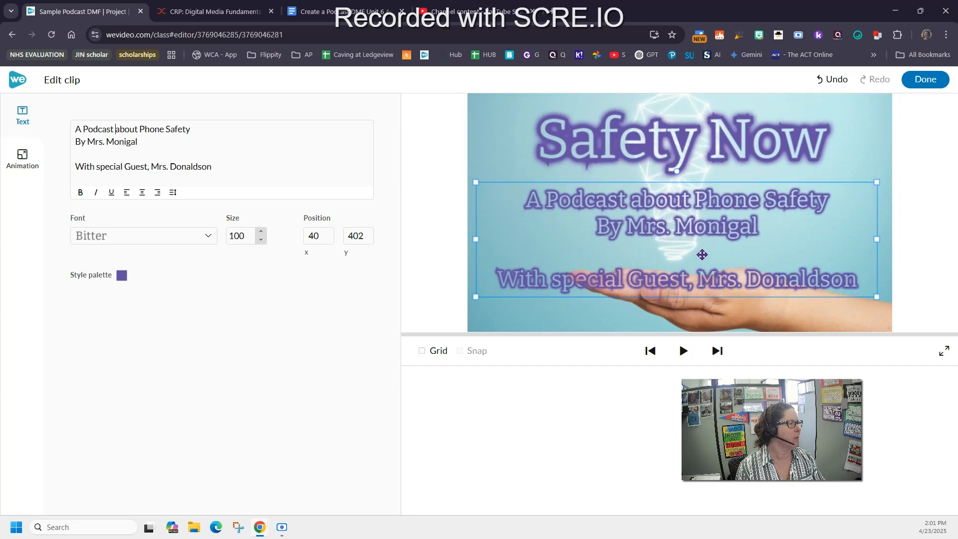
{"action": "left_click", "coordinate": [926, 80]}
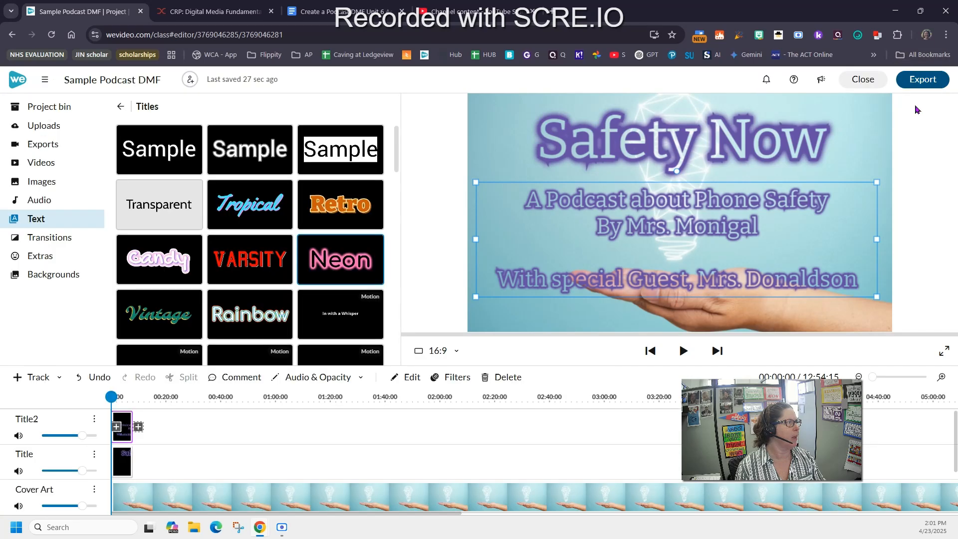
Step: Preview the first seconds of the podcast with both titles, pause, and place the playhead at the end of the title clips
{"action": "left_click", "coordinate": [684, 351]}
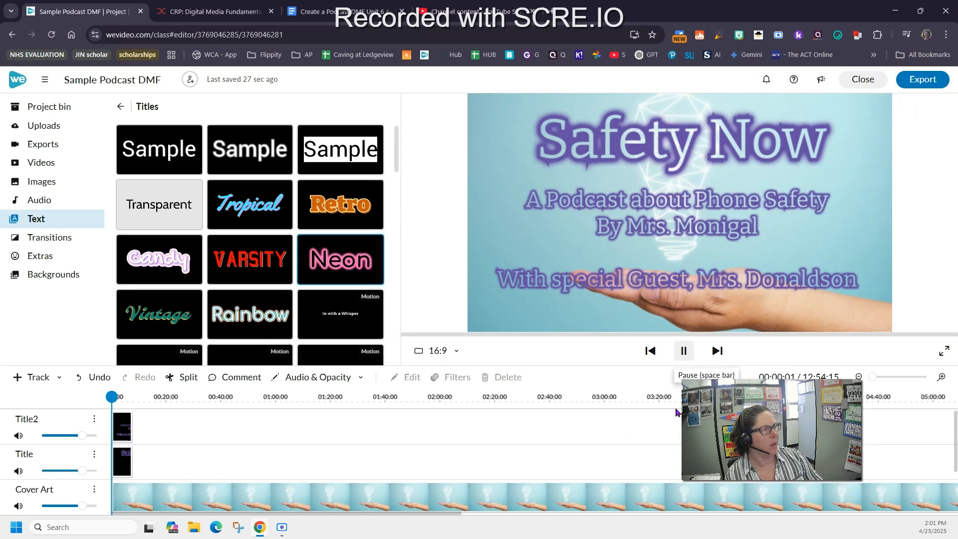
{"action": "left_click", "coordinate": [684, 352]}
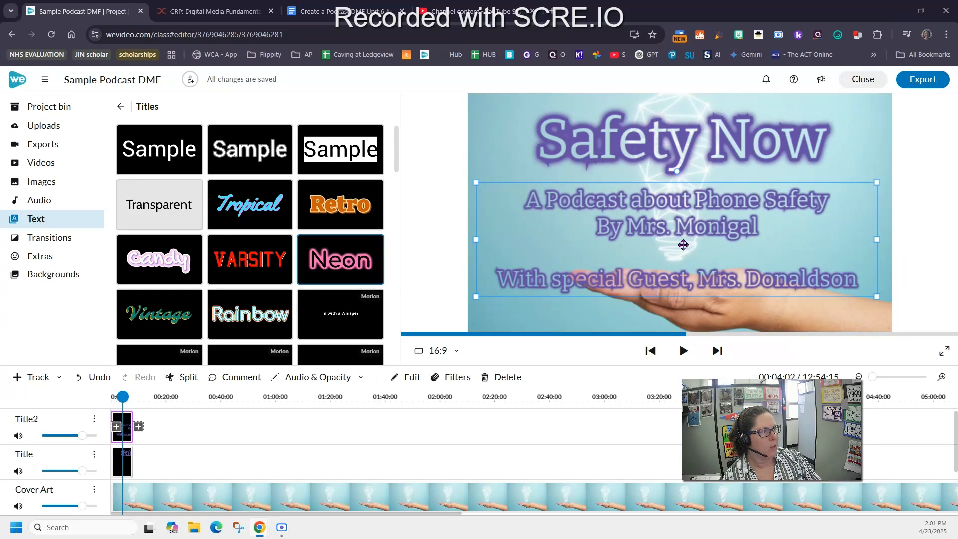
{"action": "left_click", "coordinate": [131, 419]}
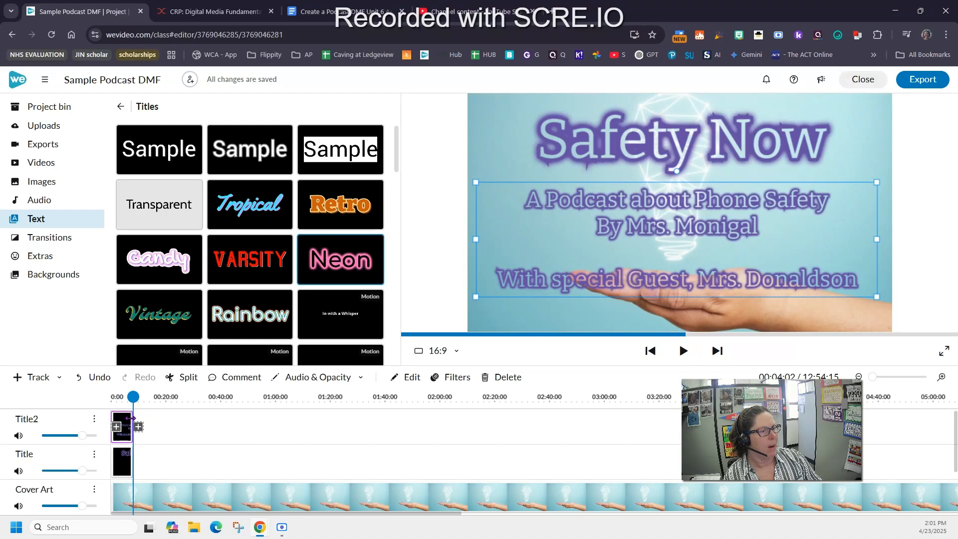
Step: Extend both title clips to about 1:46, with the "Safety Now" clip starting about 5 seconds in
{"action": "left_click_drag", "start_coordinate": [160, 424], "coordinate": [402, 428]}
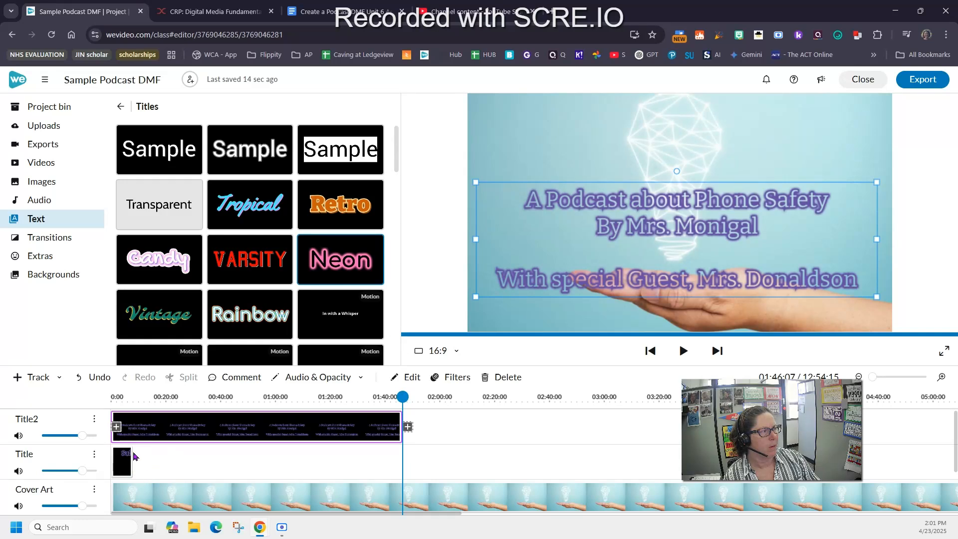
{"action": "left_click_drag", "start_coordinate": [124, 464], "coordinate": [139, 464]}
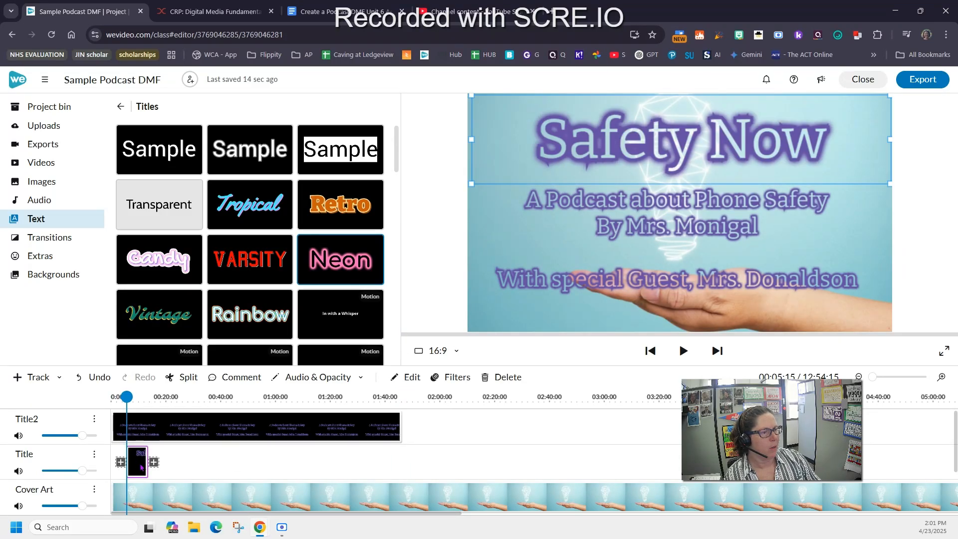
{"action": "left_click_drag", "start_coordinate": [149, 458], "coordinate": [413, 462]}
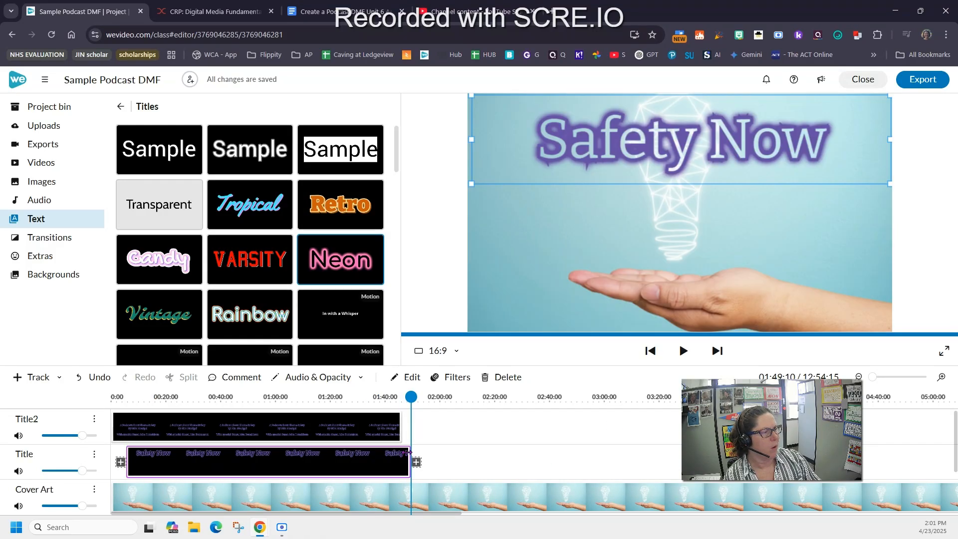
{"action": "left_click_drag", "start_coordinate": [416, 462], "coordinate": [408, 462]}
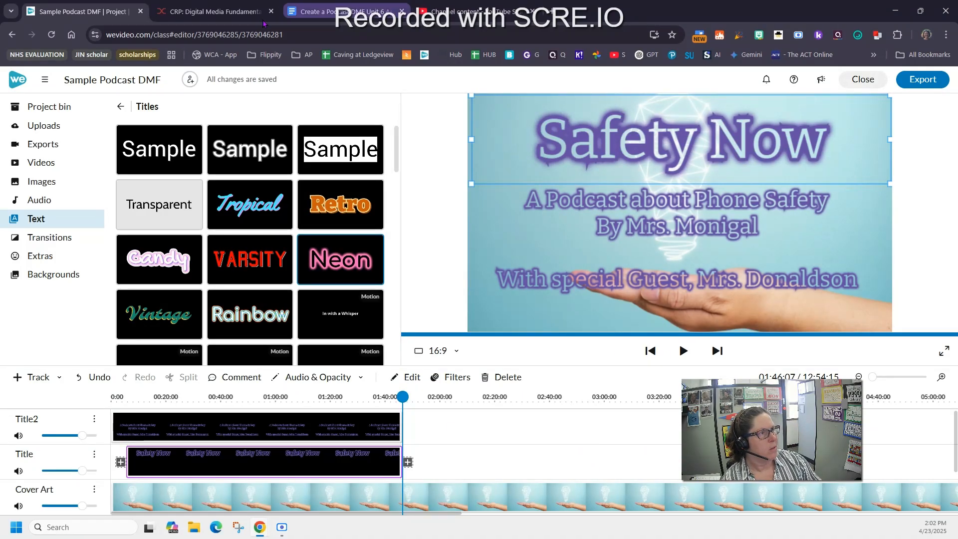
Step: Switch to the podcast activity document in Google Docs and review its script through the Post-Production checklist
{"action": "left_click", "coordinate": [324, 12]}
{"action": "scroll", "coordinate": [395, 357], "scroll_direction": "down", "scroll_amount": 9}
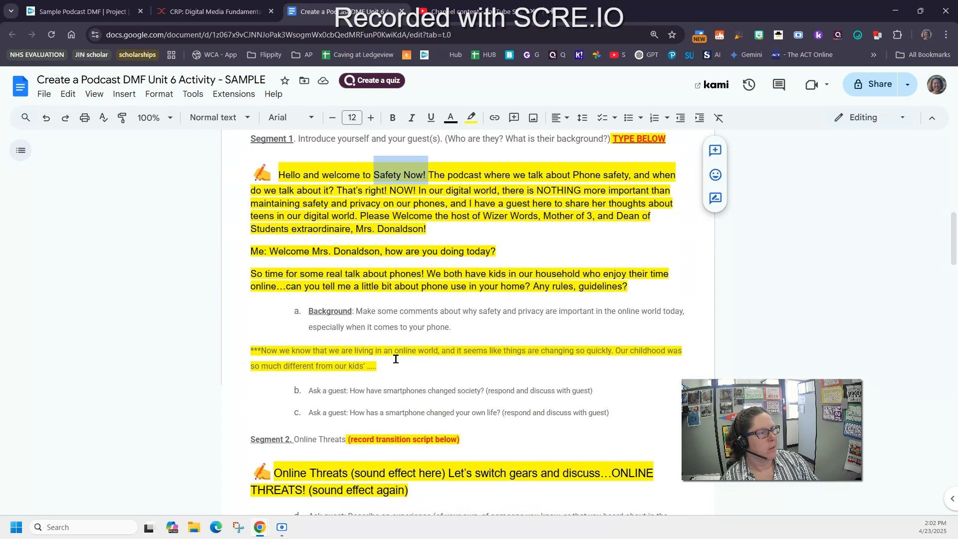
{"action": "scroll", "coordinate": [396, 363], "scroll_direction": "down", "scroll_amount": 4}
{"action": "scroll", "coordinate": [394, 361], "scroll_direction": "up", "scroll_amount": 15}
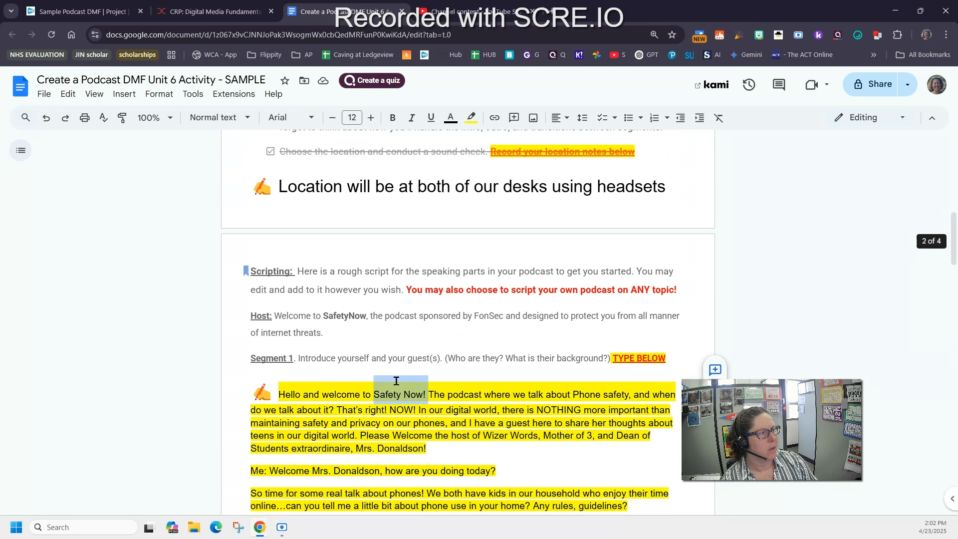
{"action": "scroll", "coordinate": [394, 383], "scroll_direction": "up", "scroll_amount": 3}
{"action": "scroll", "coordinate": [392, 388], "scroll_direction": "down", "scroll_amount": 14}
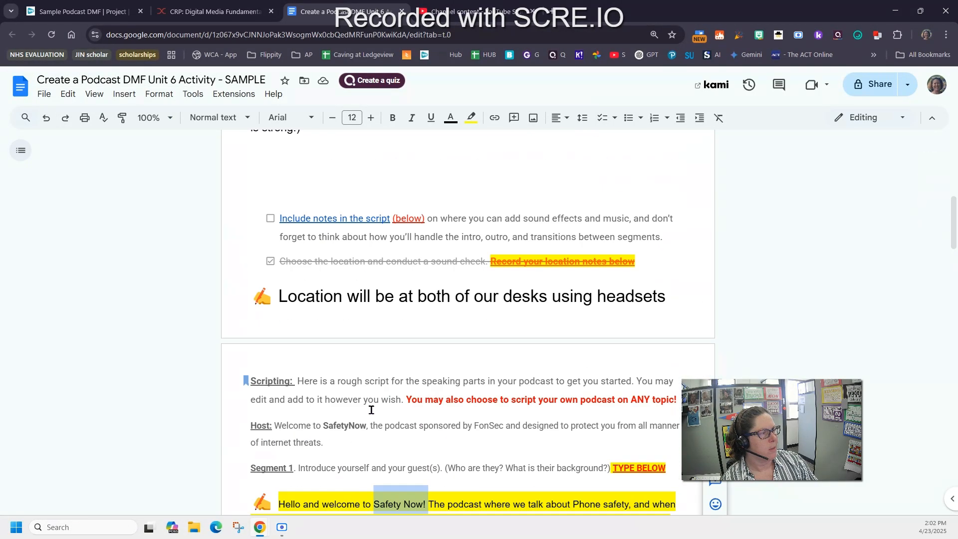
{"action": "scroll", "coordinate": [378, 406], "scroll_direction": "down", "scroll_amount": 20}
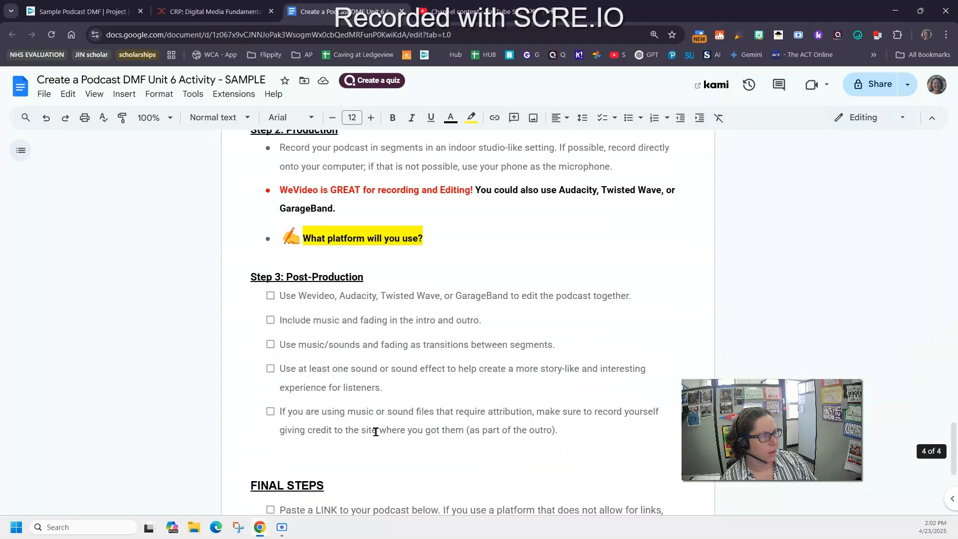
{"action": "scroll", "coordinate": [377, 433], "scroll_direction": "up", "scroll_amount": 5}
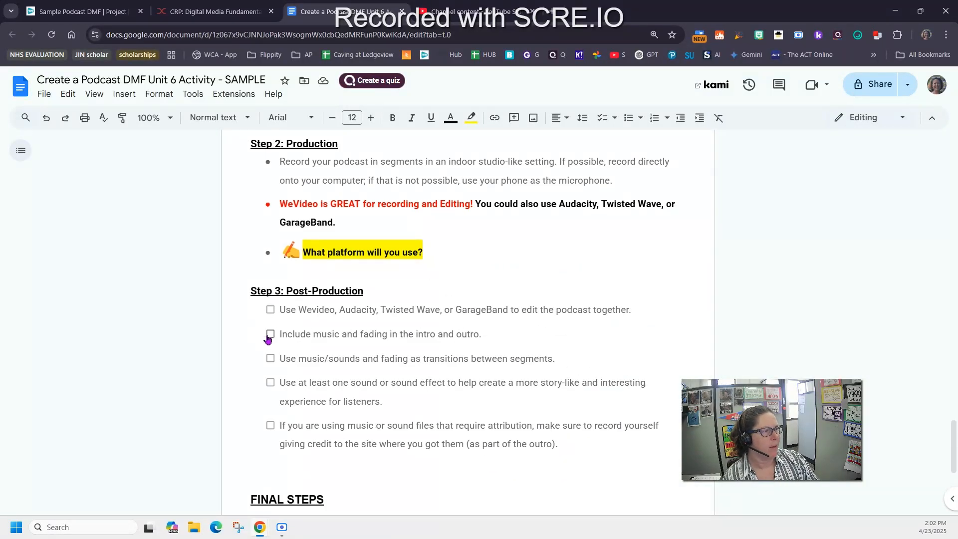
Step: Tick and untick the checklist item about using at least one sound effect, and read the Final Steps section
{"action": "left_click", "coordinate": [271, 382]}
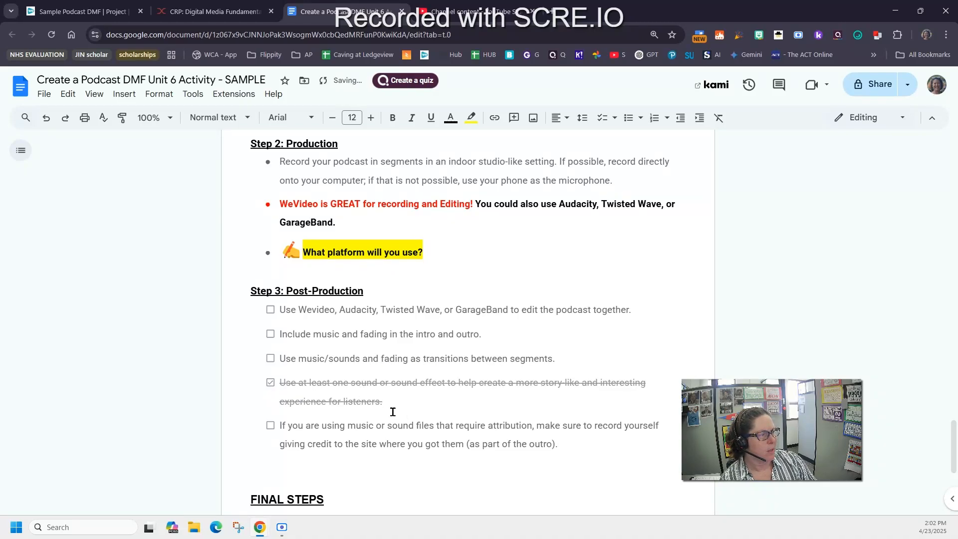
{"action": "left_click", "coordinate": [270, 386]}
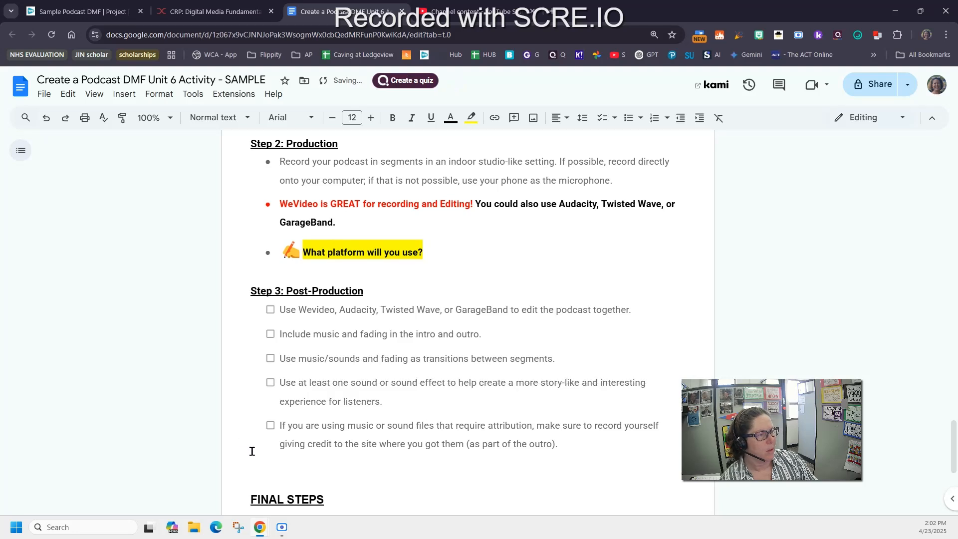
{"action": "scroll", "coordinate": [410, 433], "scroll_direction": "down", "scroll_amount": 2}
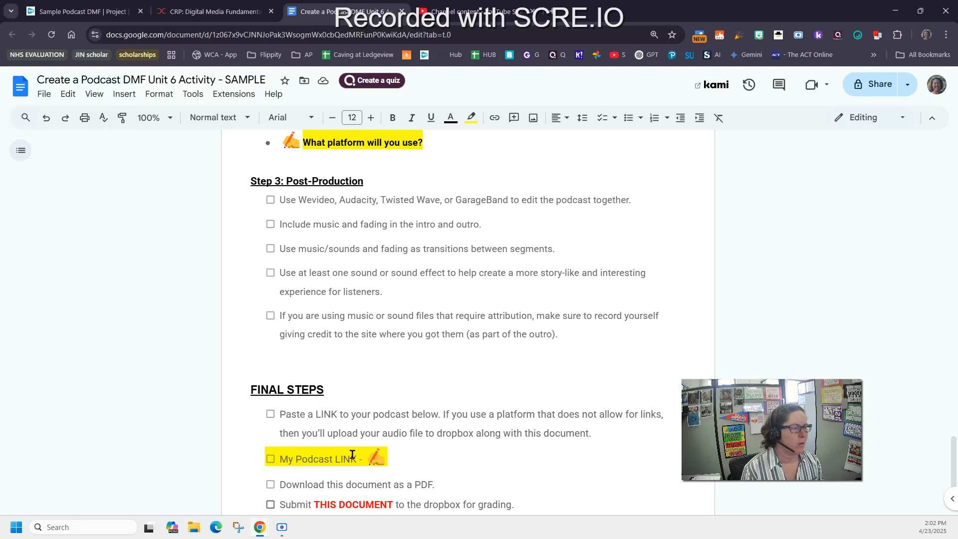
{"action": "scroll", "coordinate": [356, 343], "scroll_direction": "up", "scroll_amount": 1}
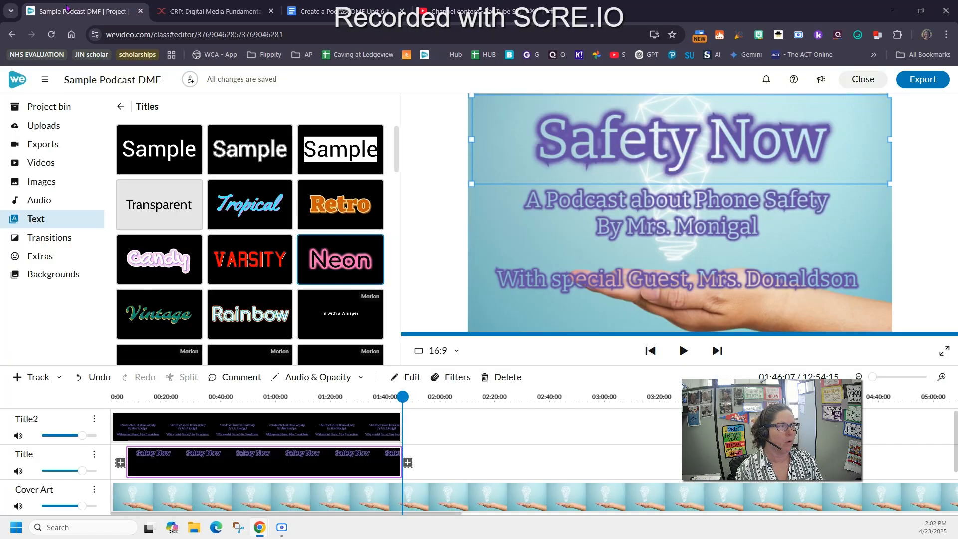
Step: Switch back to WeVideo and search the stock audio library for "clapping"
{"action": "left_click", "coordinate": [68, 10]}
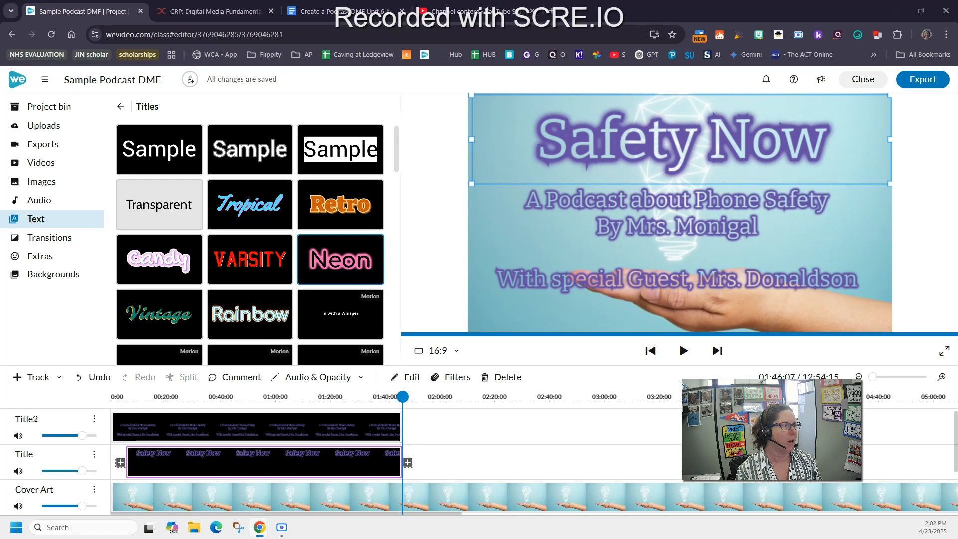
{"action": "scroll", "coordinate": [370, 456], "scroll_direction": "down", "scroll_amount": 2}
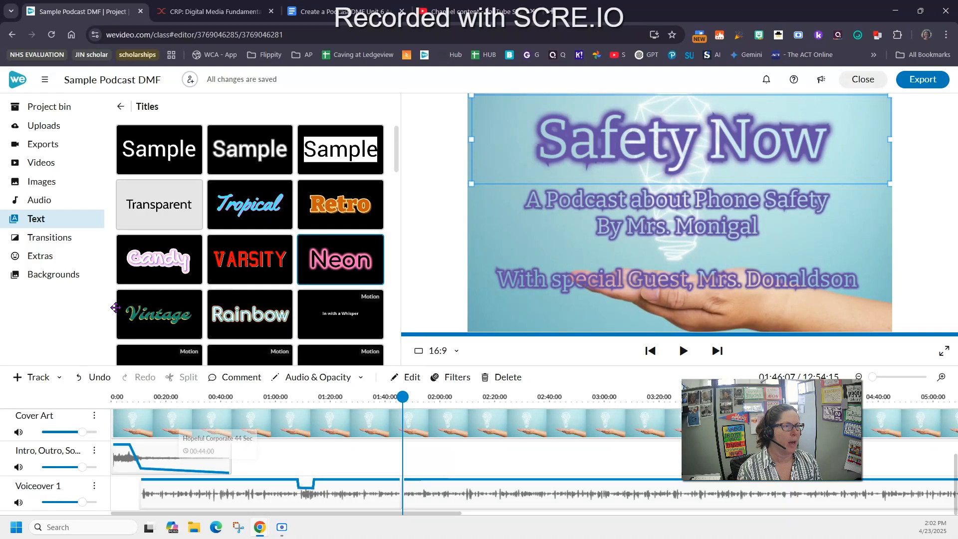
{"action": "left_click", "coordinate": [34, 205]}
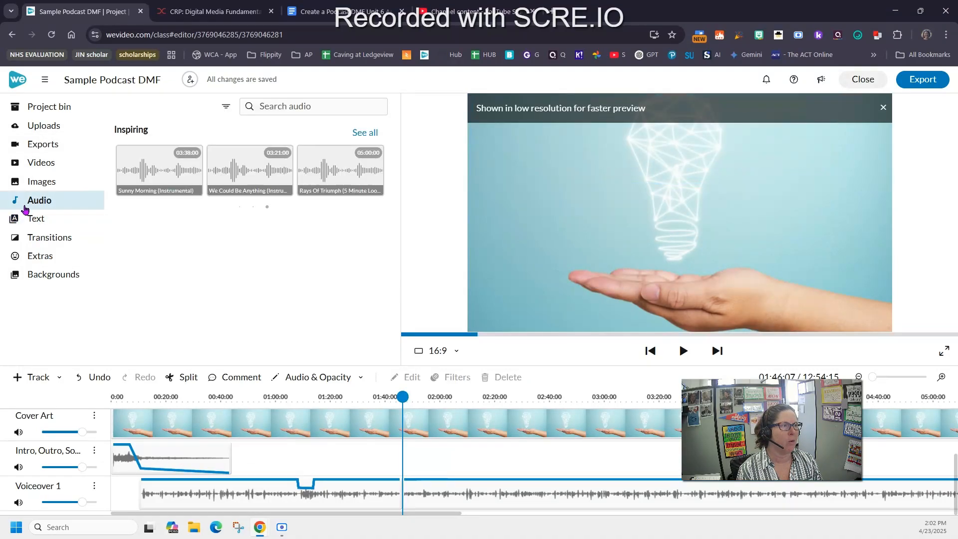
{"action": "left_click", "coordinate": [281, 107]}
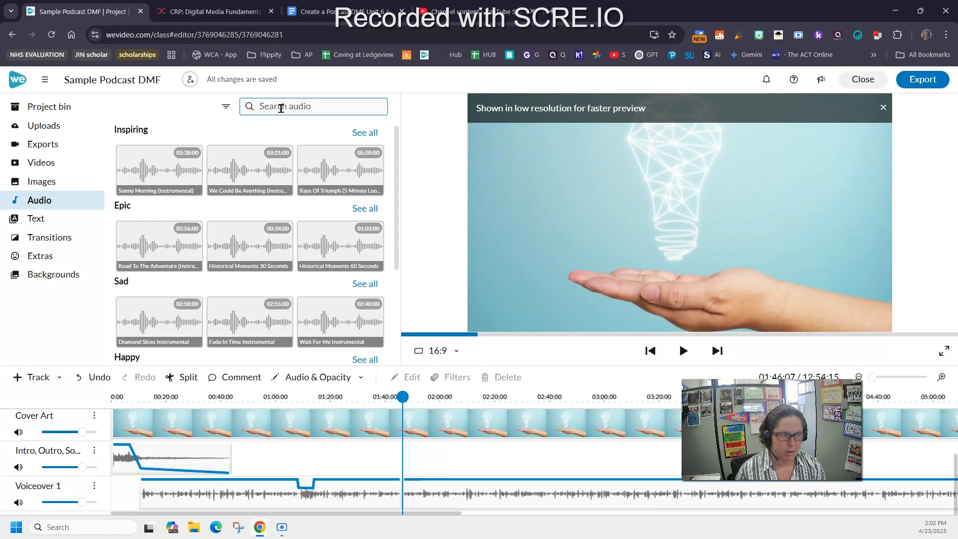
{"action": "type", "text": "clapping"}
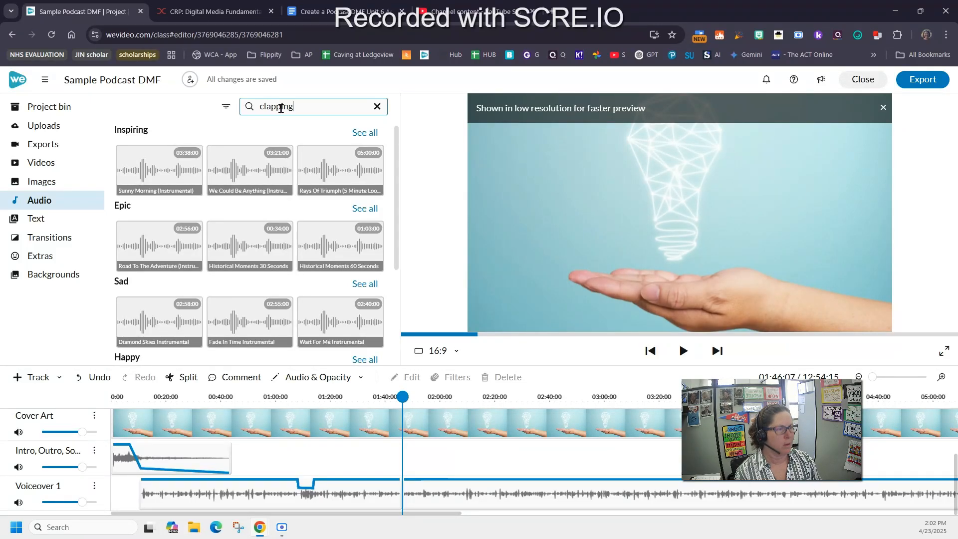
{"action": "key", "text": "Return"}
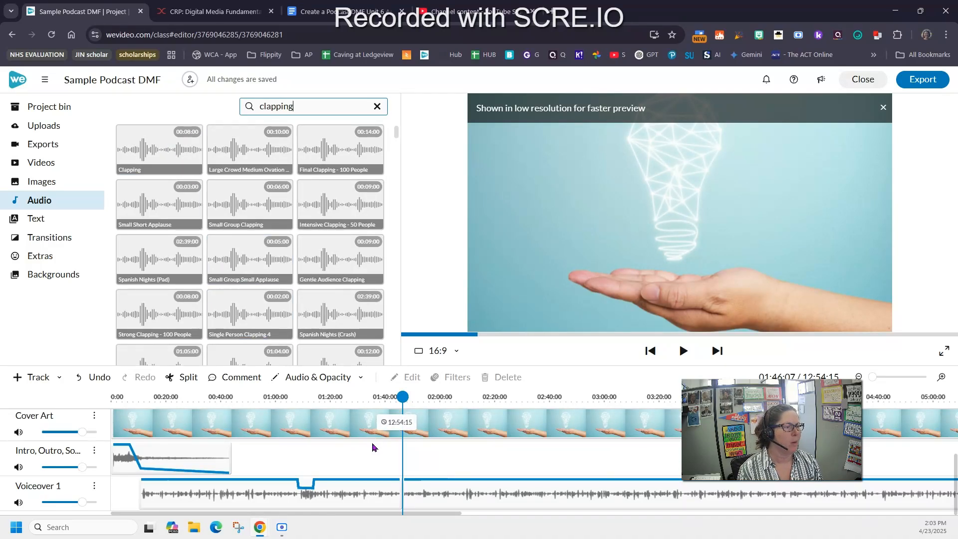
Step: Place the 8-second Clapping sound on the intro/outro track right after the intro music, and move the playhead back to about 0:33
{"action": "scroll", "coordinate": [368, 467], "scroll_direction": "up", "scroll_amount": 2}
{"action": "scroll", "coordinate": [368, 470], "scroll_direction": "down", "scroll_amount": 2}
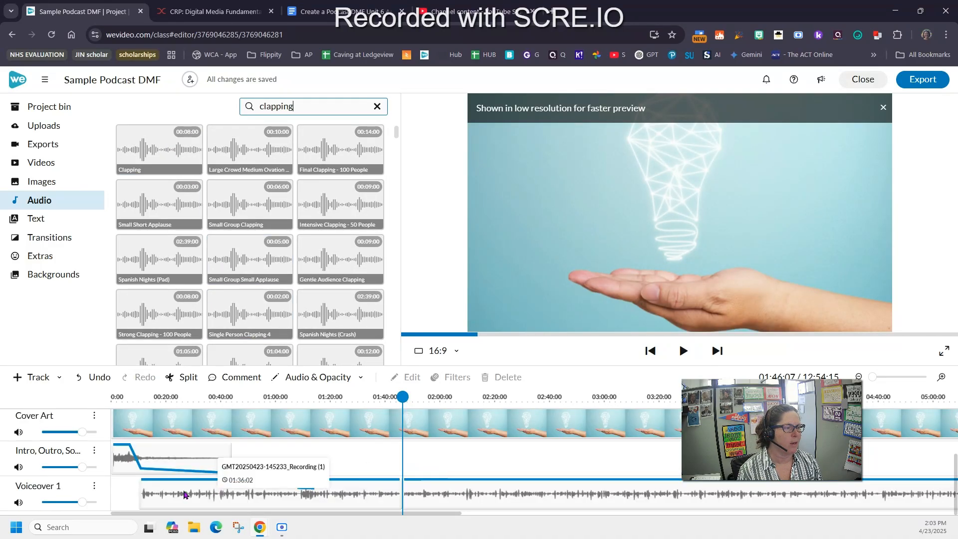
{"action": "left_click", "coordinate": [148, 149]}
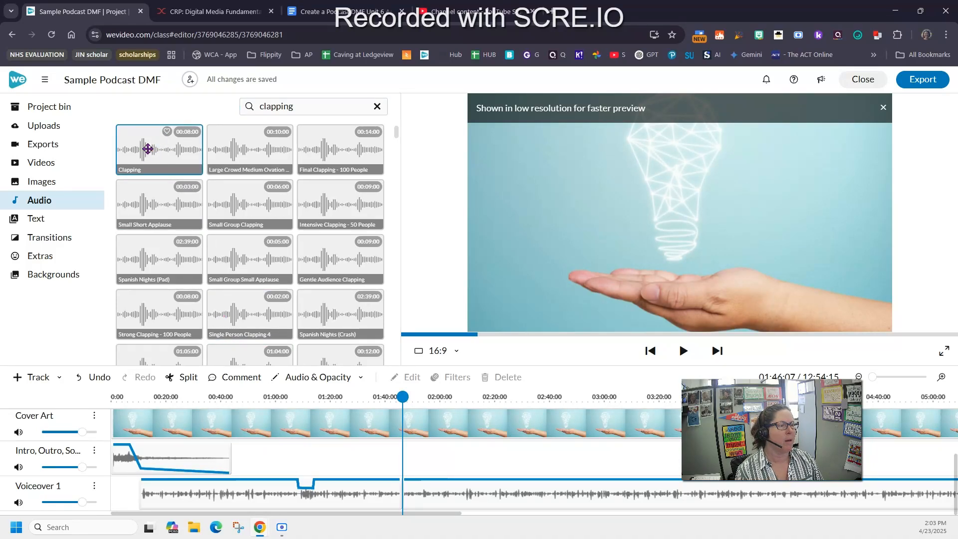
{"action": "left_click_drag", "start_coordinate": [147, 149], "coordinate": [257, 456]}
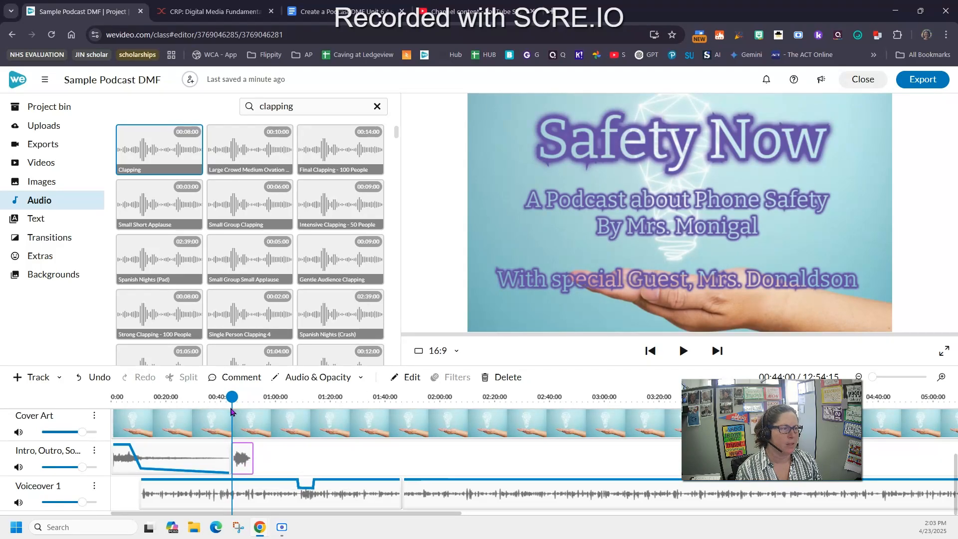
{"action": "left_click_drag", "start_coordinate": [232, 397], "coordinate": [202, 397]}
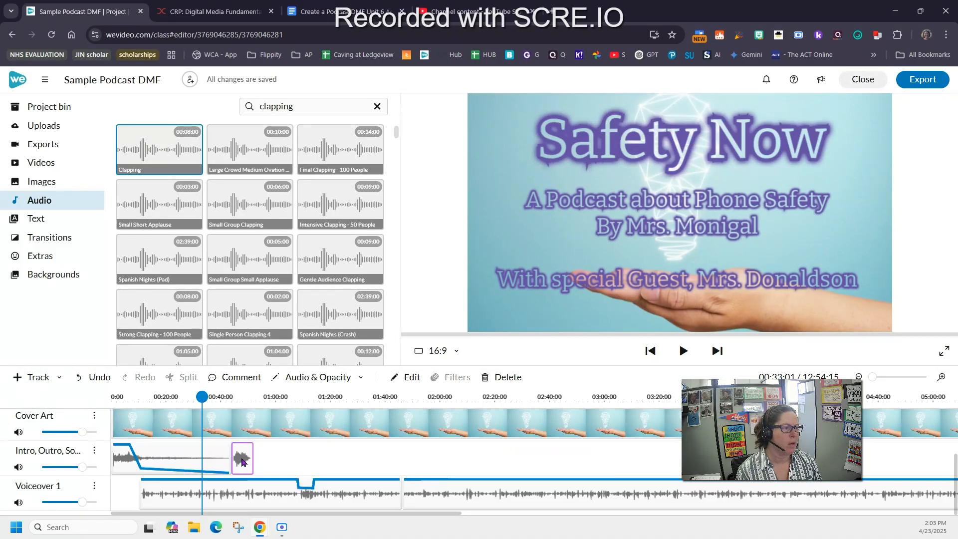
Step: Turn the intro/outro track's volume lines off and back on, and lower the Clapping clip's volume evenly to about half
{"action": "left_click", "coordinate": [95, 451]}
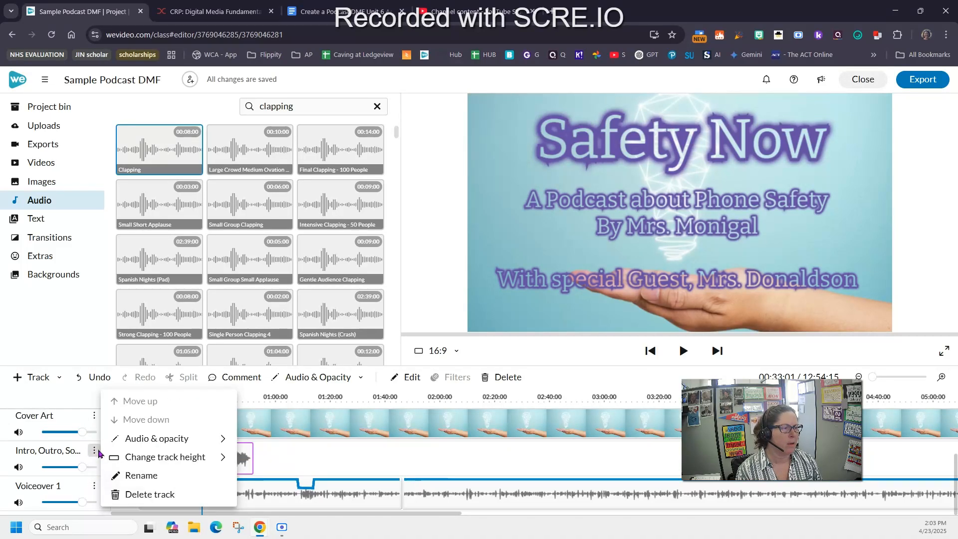
{"action": "mouse_move", "coordinate": [140, 440]}
{"action": "left_click", "coordinate": [269, 435]}
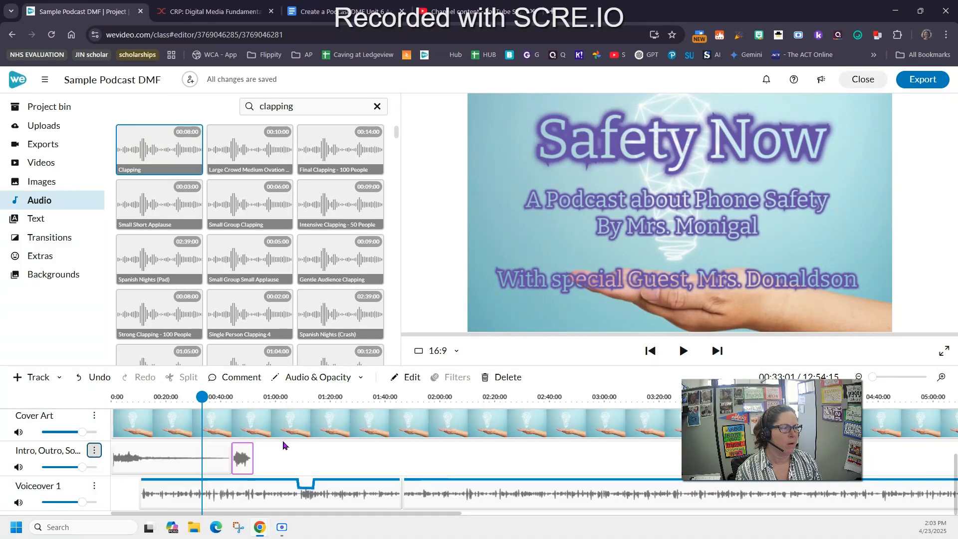
{"action": "left_click", "coordinate": [95, 451]}
{"action": "mouse_move", "coordinate": [152, 439]}
{"action": "left_click", "coordinate": [282, 437]}
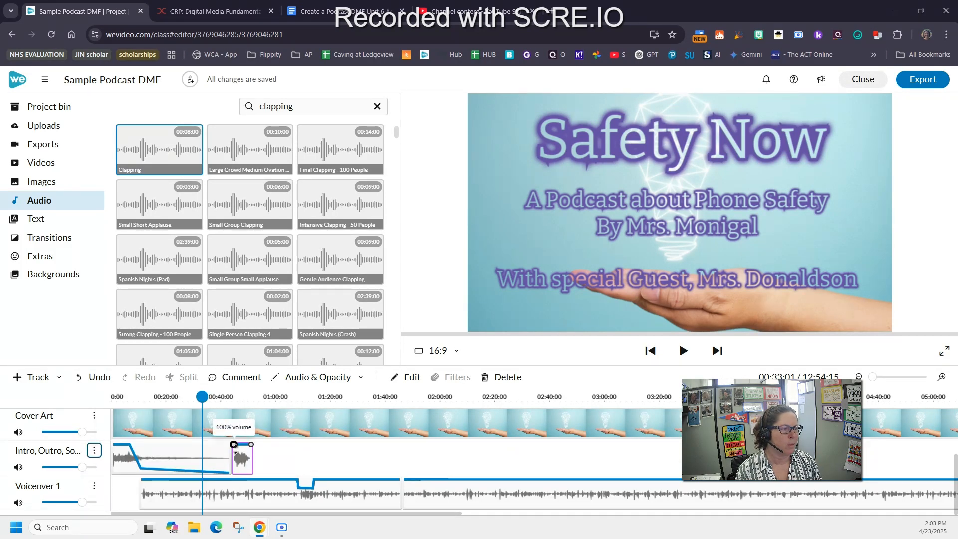
{"action": "left_click_drag", "start_coordinate": [233, 444], "coordinate": [251, 460]}
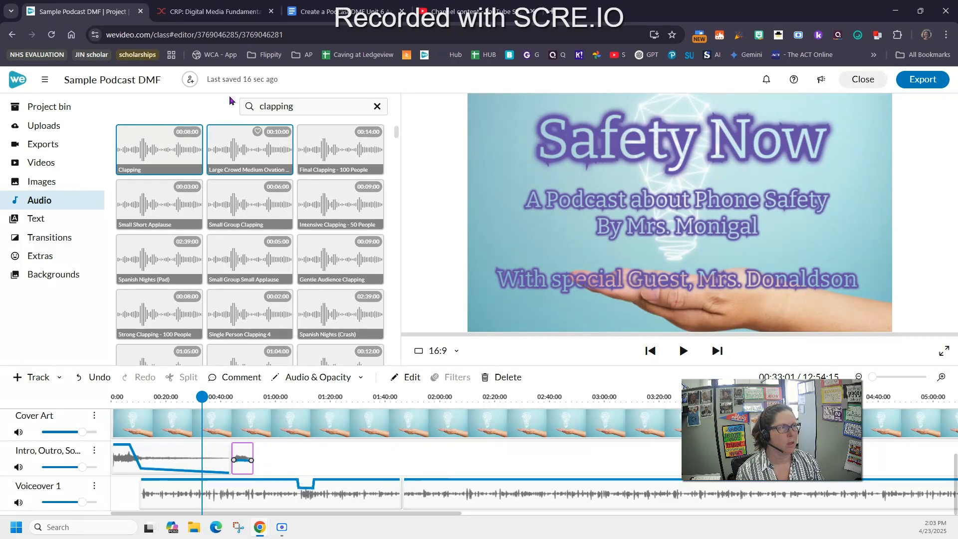
Step: Return the playhead to the start, look over the tracks through the end, and zoom the timeline out to fit the whole podcast
{"action": "scroll", "coordinate": [486, 452], "scroll_direction": "up", "scroll_amount": 2}
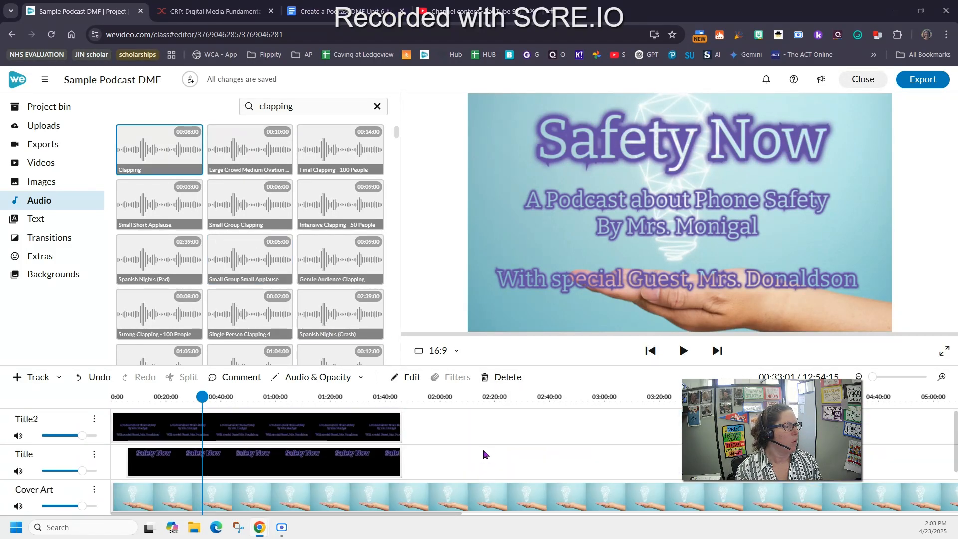
{"action": "scroll", "coordinate": [482, 457], "scroll_direction": "down", "scroll_amount": 2}
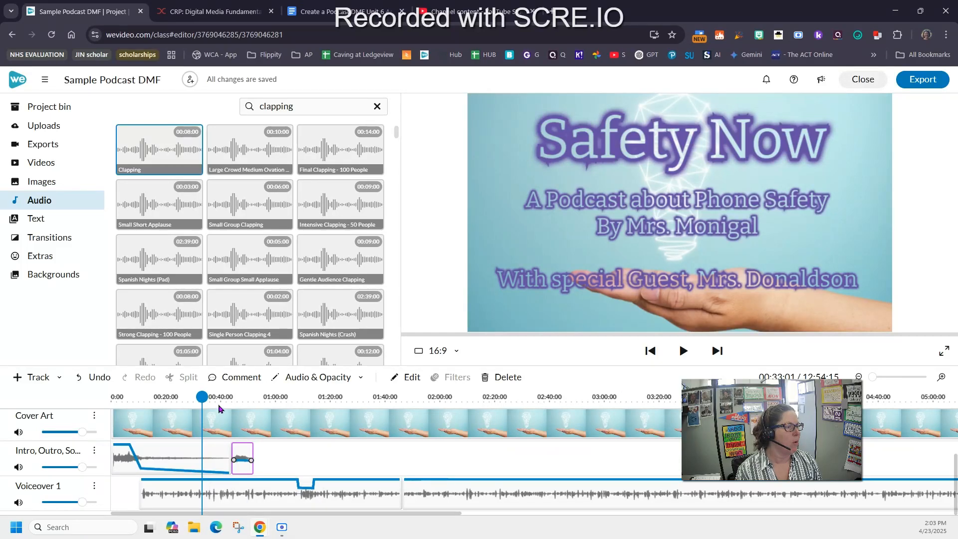
{"action": "left_click_drag", "start_coordinate": [204, 398], "coordinate": [112, 398]}
{"action": "mouse_move", "coordinate": [287, 526]}
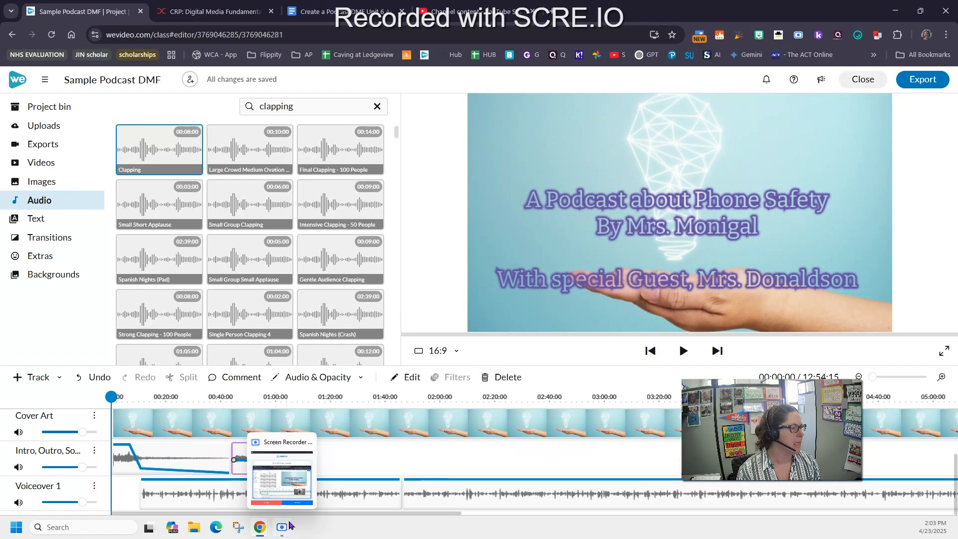
{"action": "left_click_drag", "start_coordinate": [306, 513], "coordinate": [839, 515]}
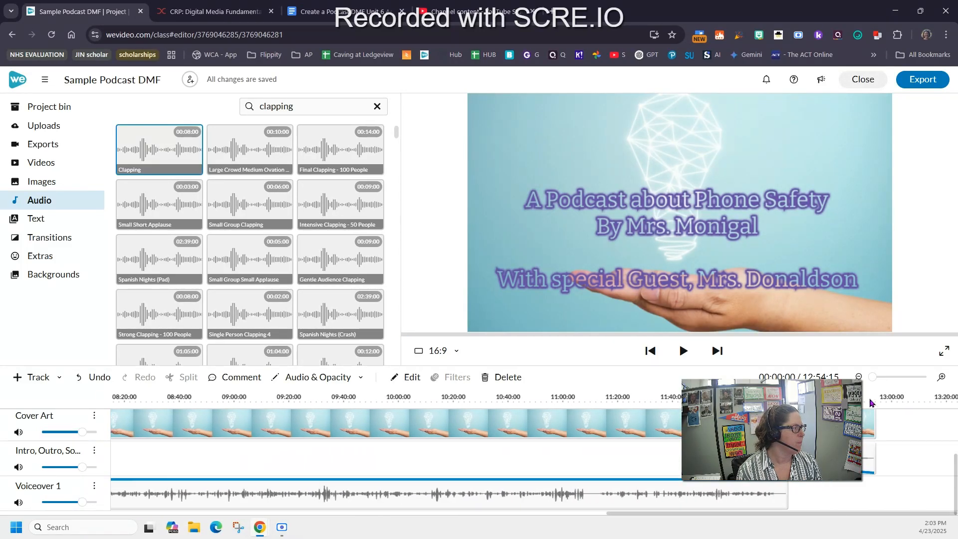
{"action": "left_click", "coordinate": [870, 377]}
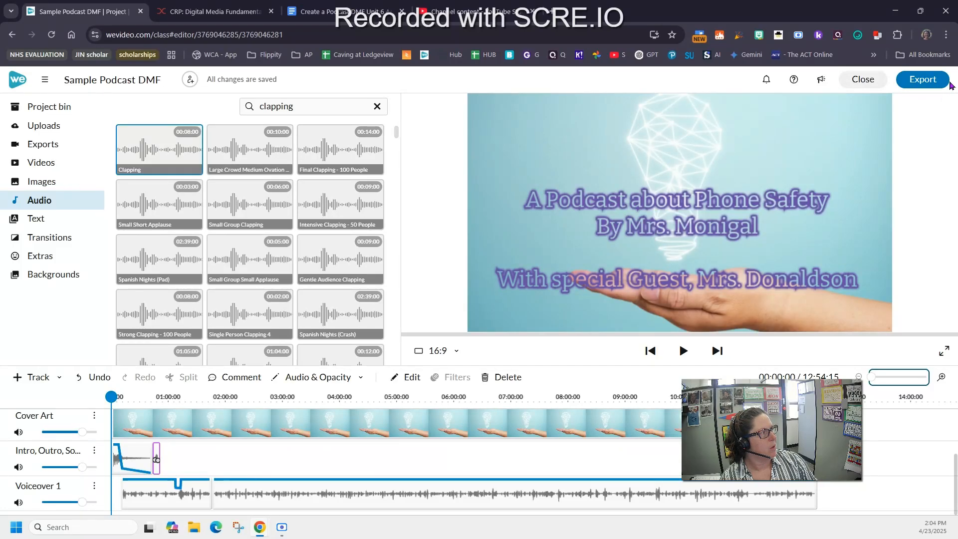
Step: Open the export options for Sample Podcast DMF, choose the audio-only Podcast format, and add Google Drive as a destination
{"action": "left_click", "coordinate": [938, 81]}
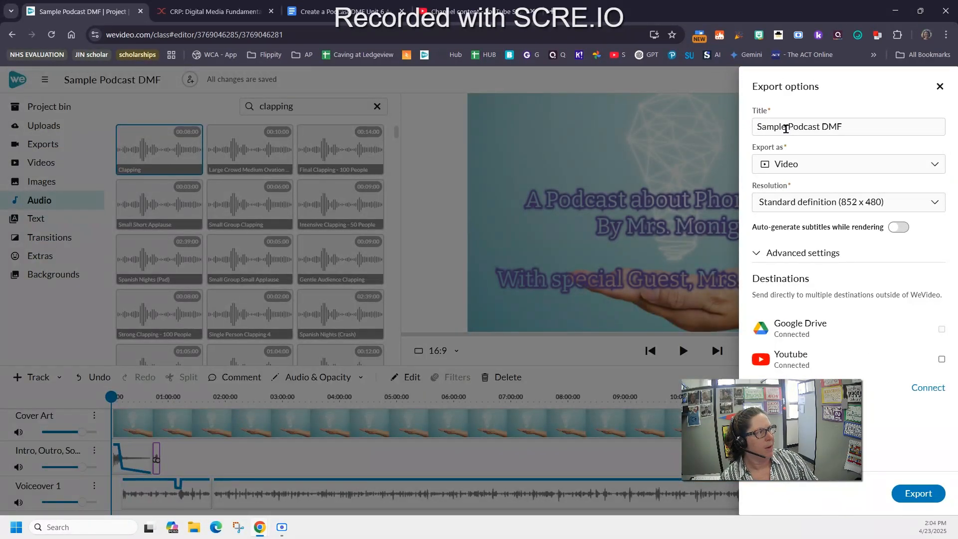
{"action": "left_click_drag", "start_coordinate": [855, 126], "coordinate": [746, 130]}
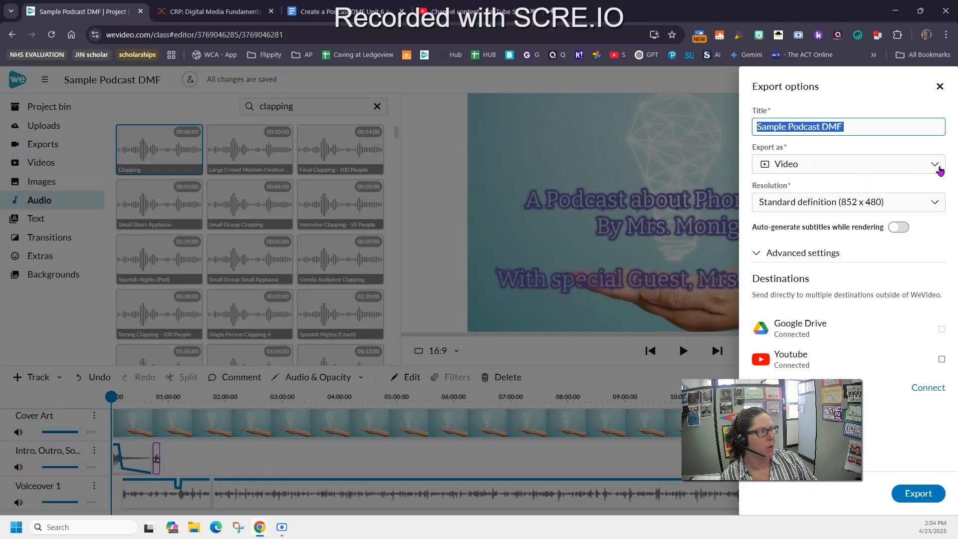
{"action": "left_click", "coordinate": [936, 170]}
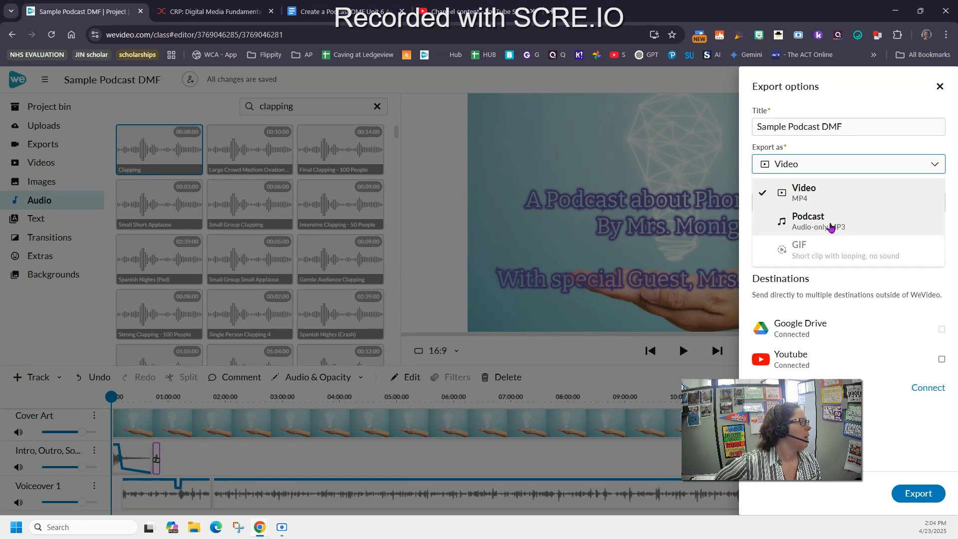
{"action": "left_click", "coordinate": [829, 227]}
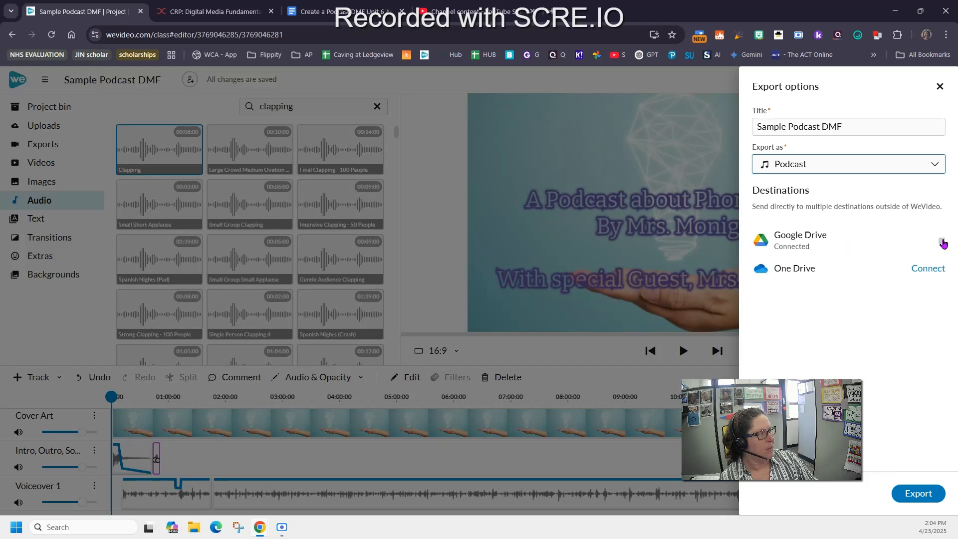
{"action": "left_click", "coordinate": [942, 243]}
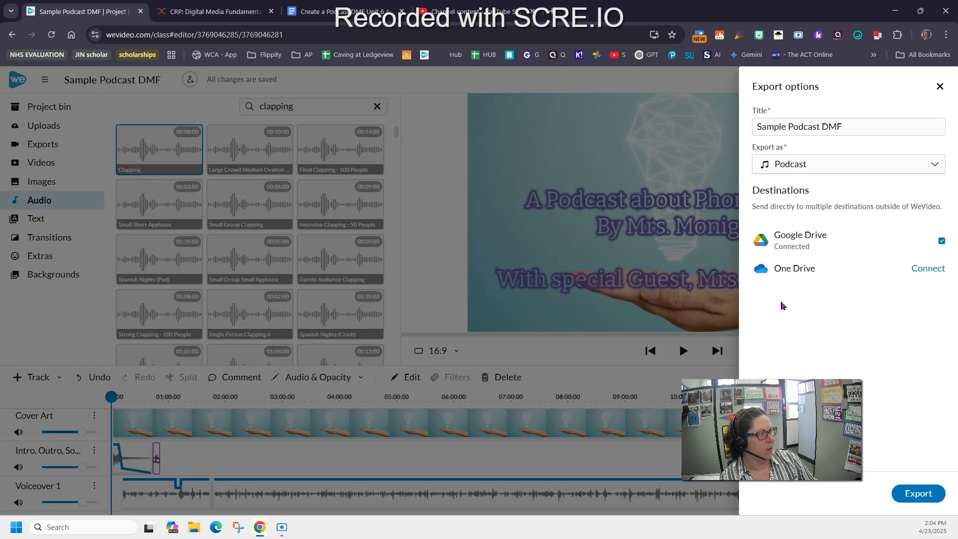
Step: Change the export format to Video, add YouTube as a destination with Unlisted visibility, and export the podcast
{"action": "left_click", "coordinate": [871, 174]}
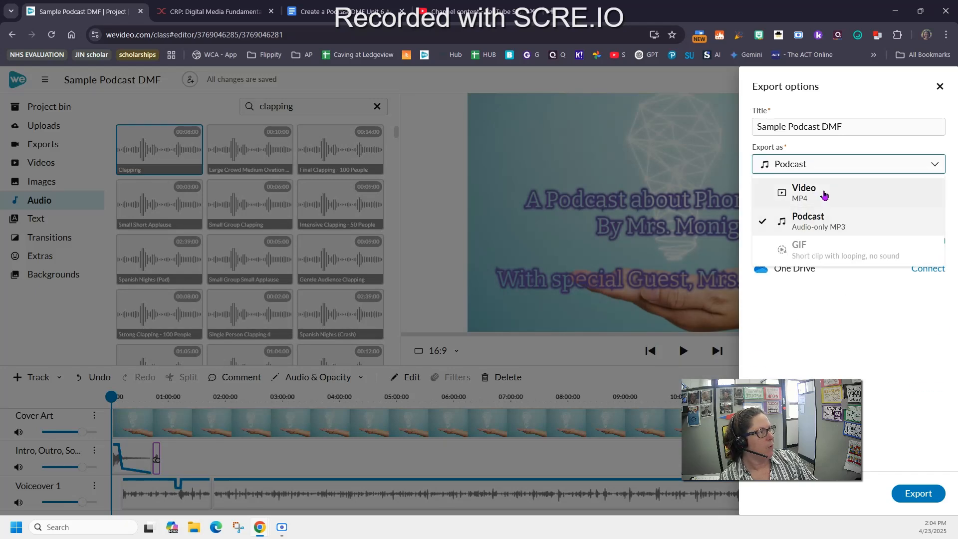
{"action": "left_click", "coordinate": [828, 198]}
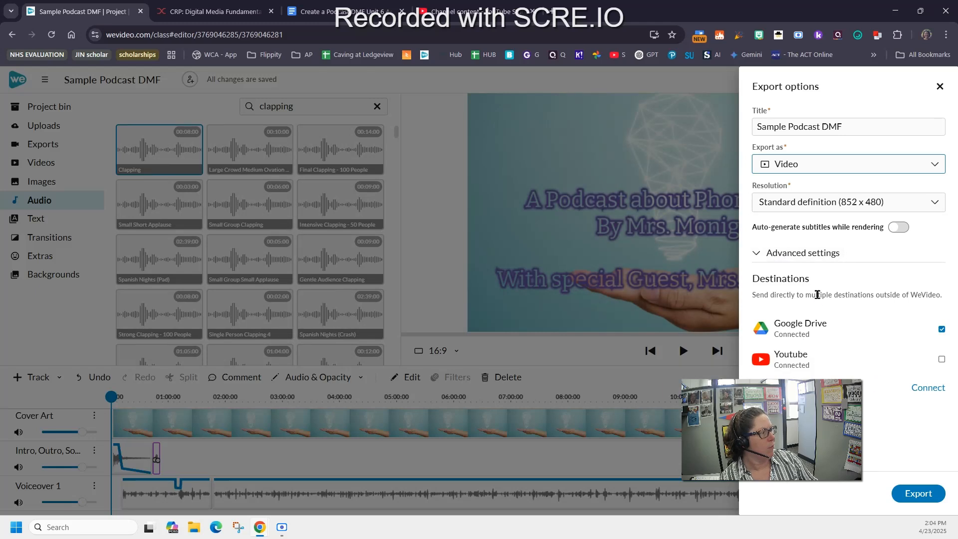
{"action": "left_click", "coordinate": [943, 359]}
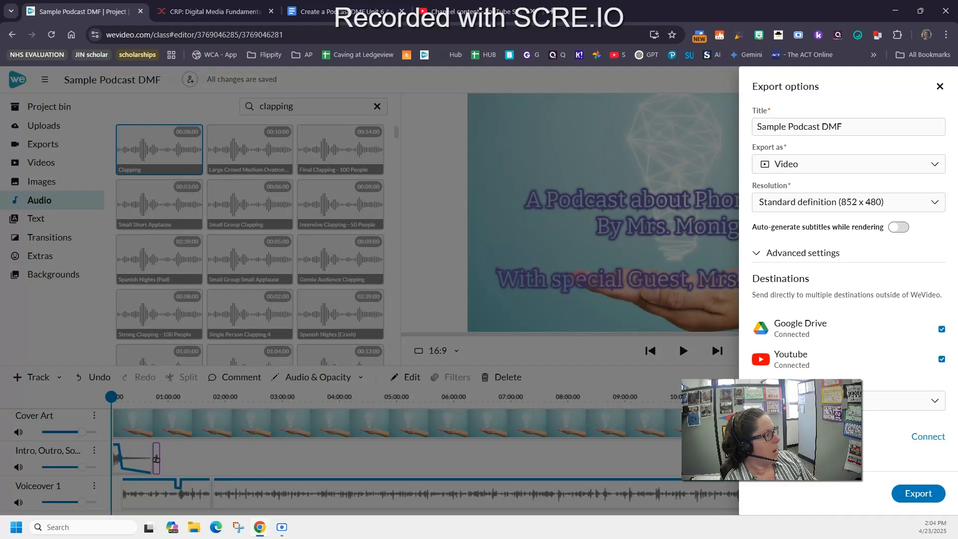
{"action": "left_click", "coordinate": [942, 404]}
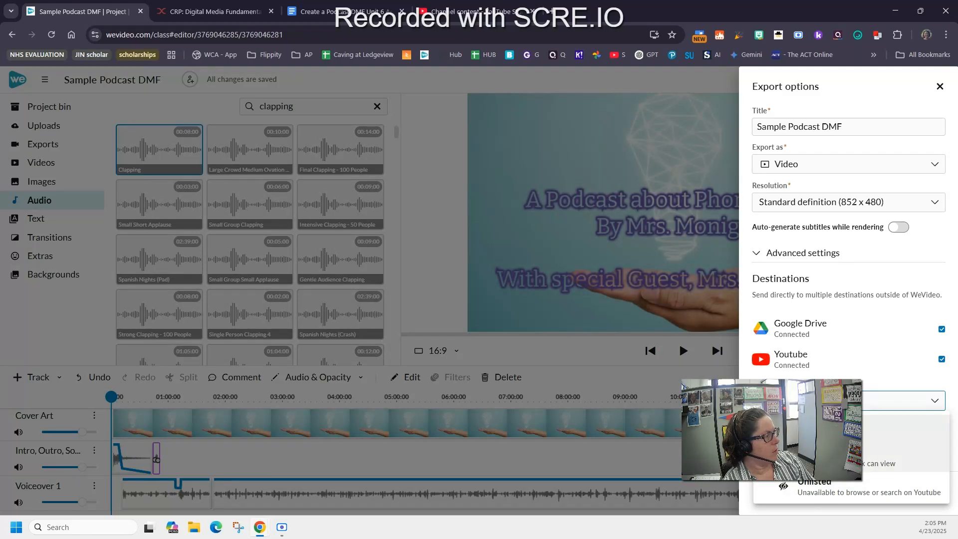
{"action": "left_click", "coordinate": [827, 489]}
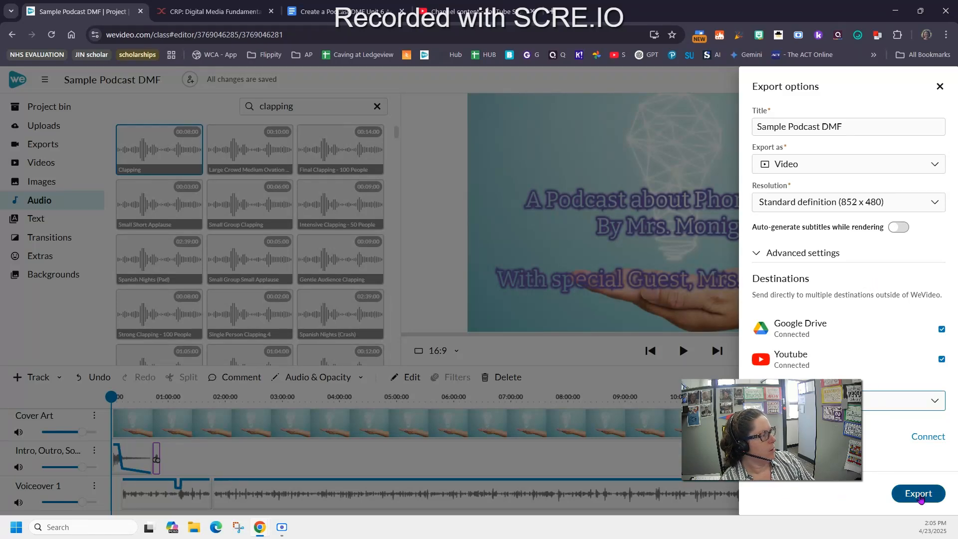
{"action": "left_click", "coordinate": [919, 494]}
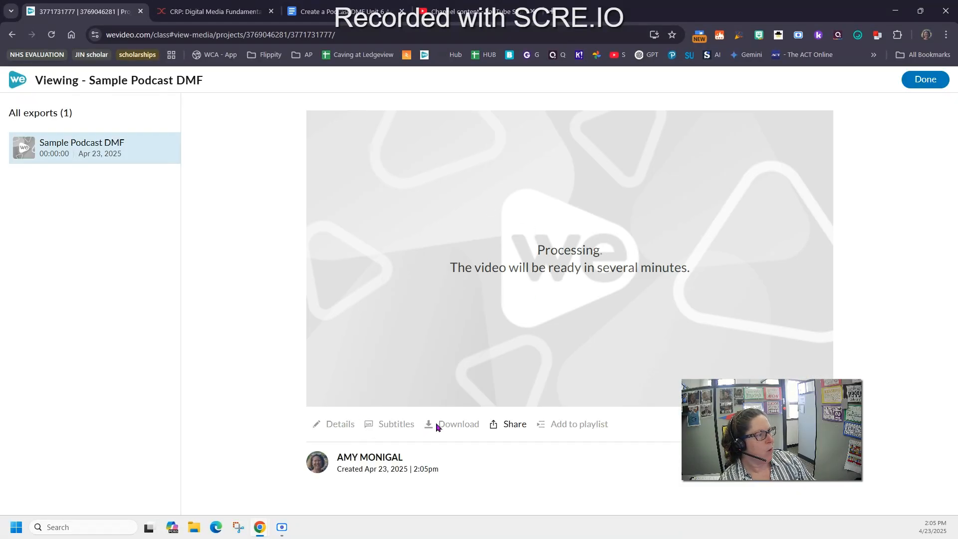
Step: Copy the exported podcast's public share URL and paste it at "My Podcast LINK" under Final Steps in the Google Docs activity document
{"action": "left_click", "coordinate": [503, 431]}
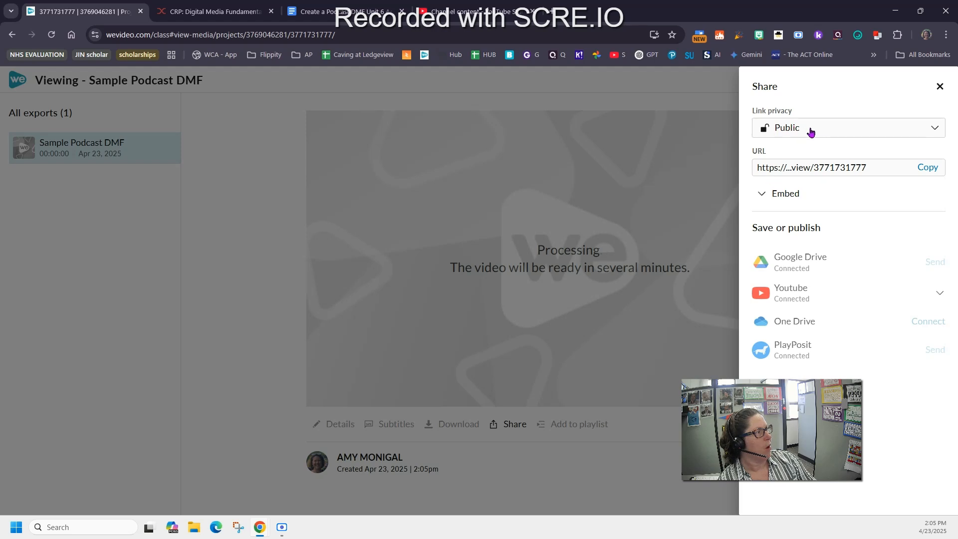
{"action": "left_click", "coordinate": [927, 167]}
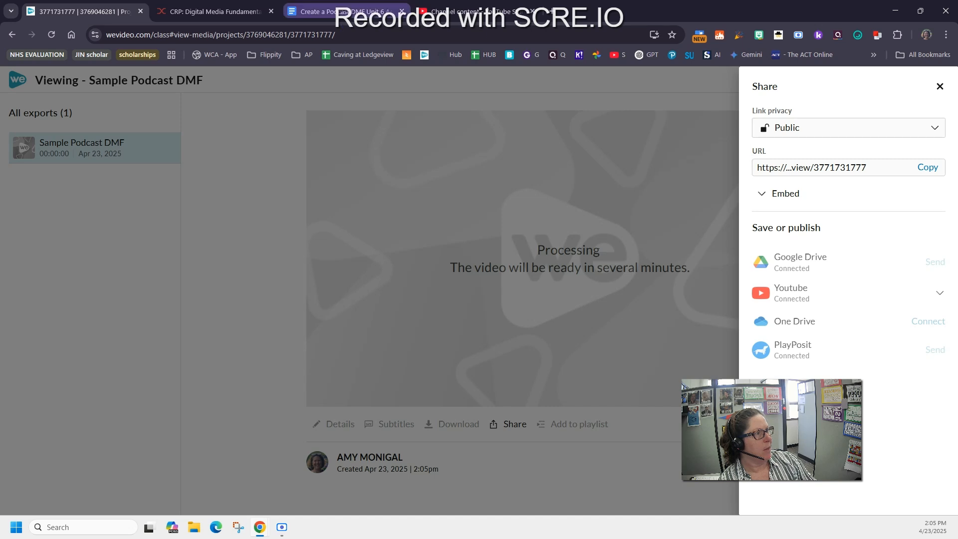
{"action": "left_click", "coordinate": [344, 12]}
{"action": "scroll", "coordinate": [515, 364], "scroll_direction": "down", "scroll_amount": 4}
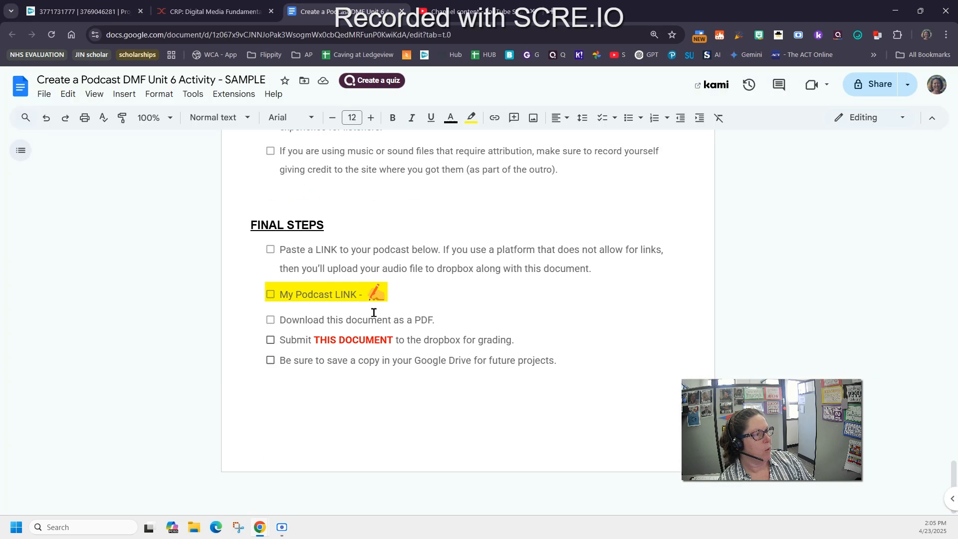
{"action": "left_click", "coordinate": [425, 290]}
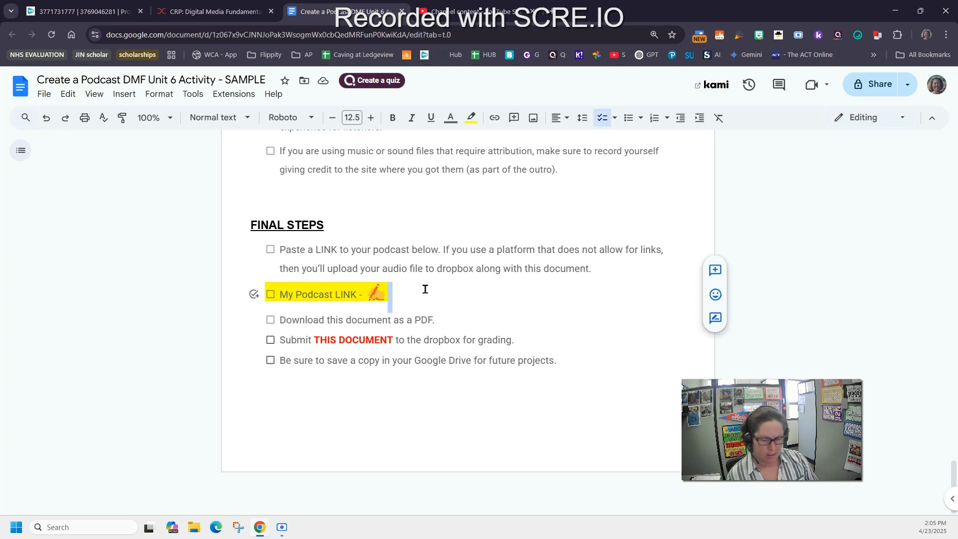
{"action": "key", "text": "ctrl+v"}
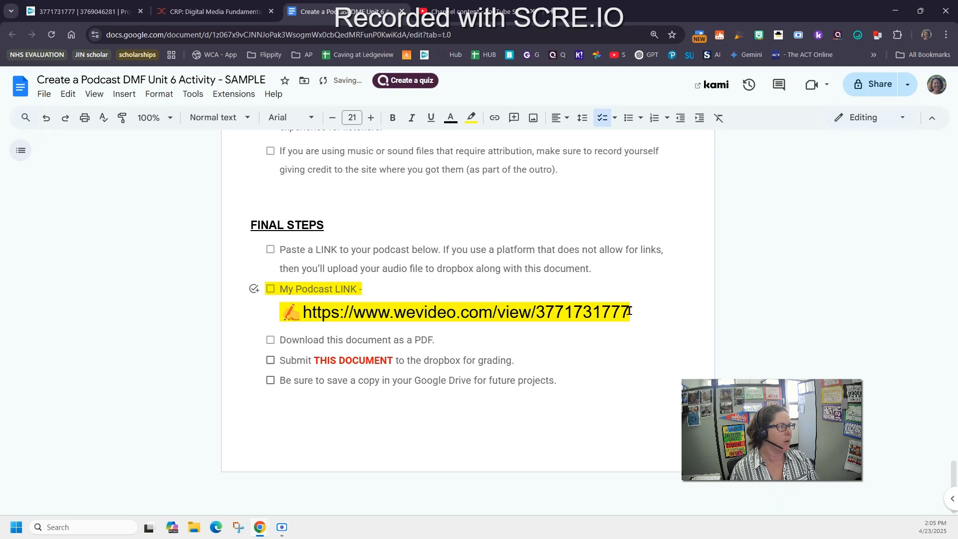
Step: Turn the pasted WeVideo address beside "My Podcast LINK" into a clickable hyperlink
{"action": "key", "text": "ctrl+shift+Left"}
{"action": "key", "text": "ctrl+shift+Left"}
{"action": "key", "text": "ctrl+shift+Left"}
{"action": "left_click_drag", "start_coordinate": [465, 313], "coordinate": [304, 312]}
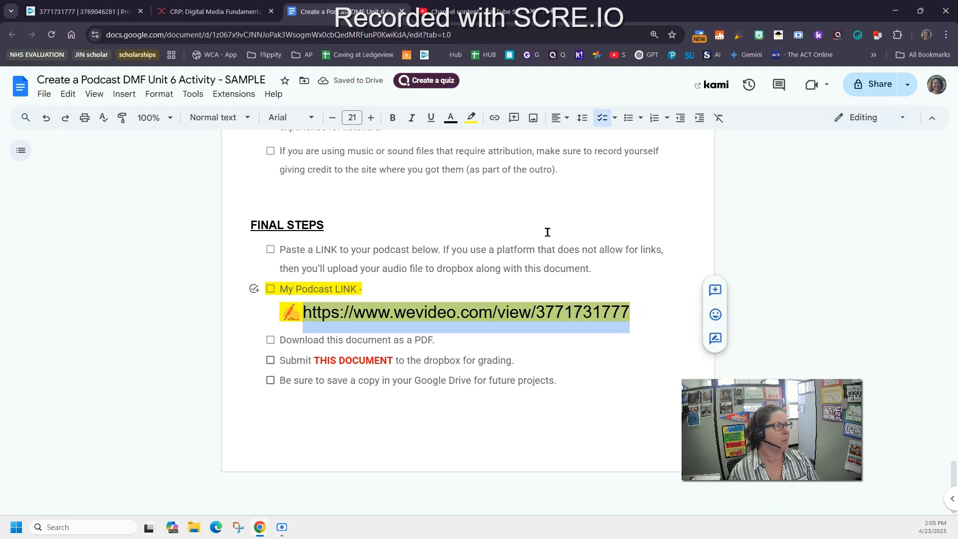
{"action": "left_click", "coordinate": [495, 118]}
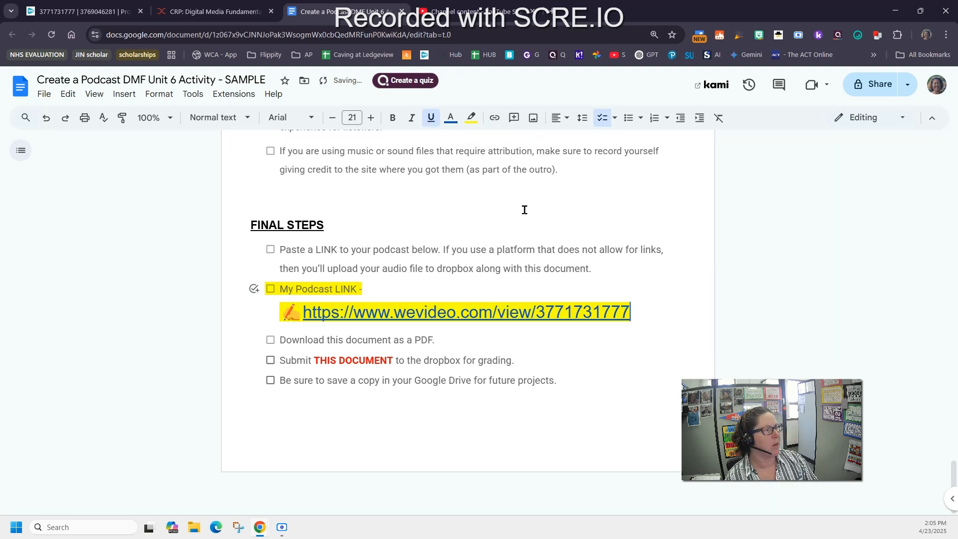
Step: Test the podcast hyperlink by opening it from the document, and close the page it opens
{"action": "left_click", "coordinate": [493, 311]}
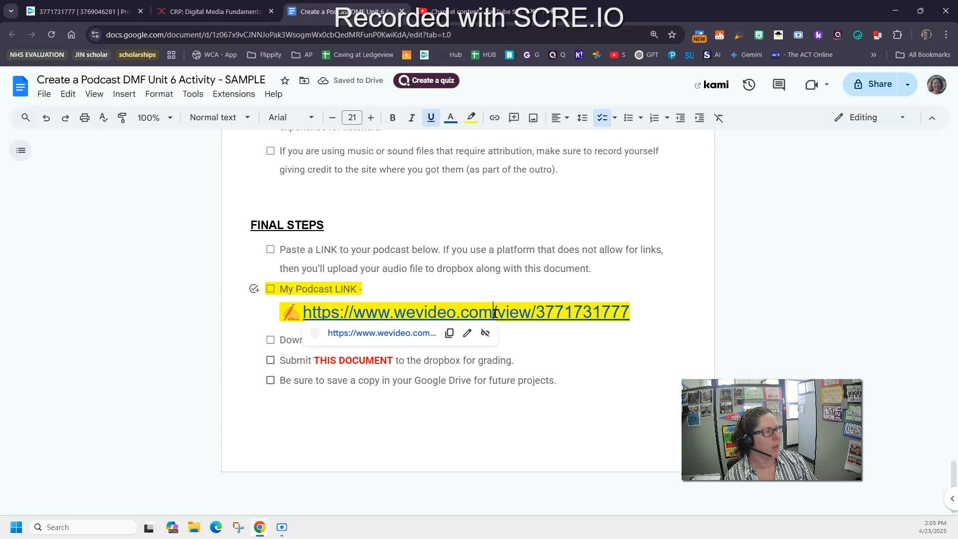
{"action": "left_click", "coordinate": [403, 336]}
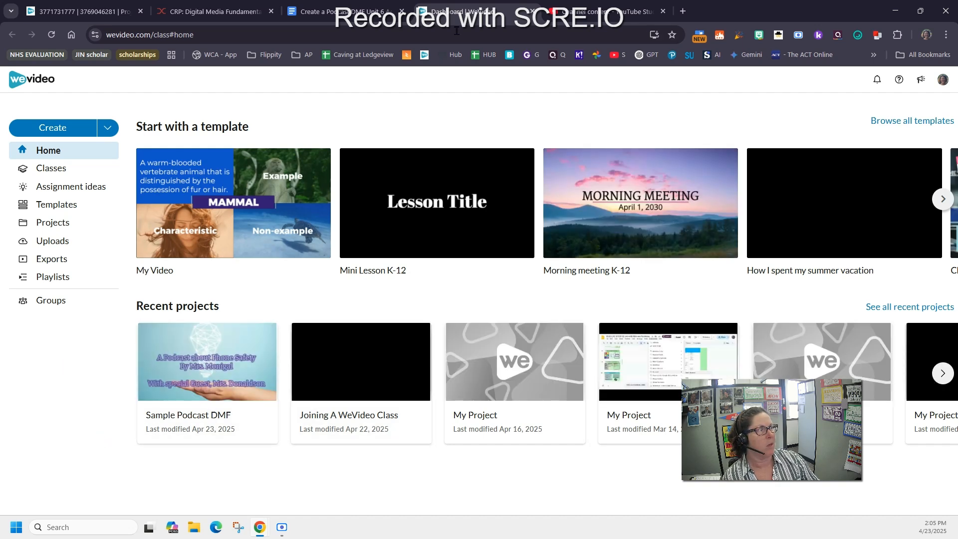
{"action": "left_click", "coordinate": [532, 11]}
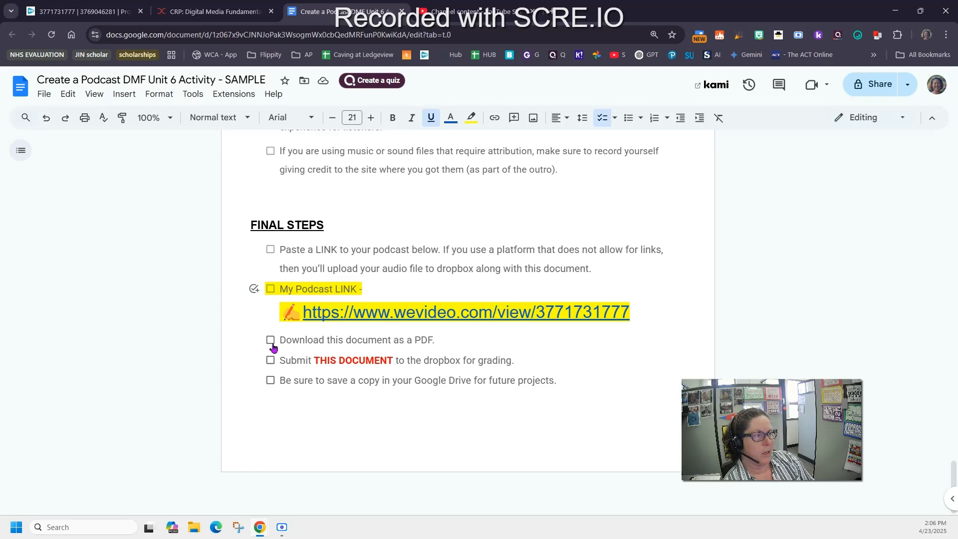
Step: Download the activity document as a PDF
{"action": "left_click", "coordinate": [49, 96]}
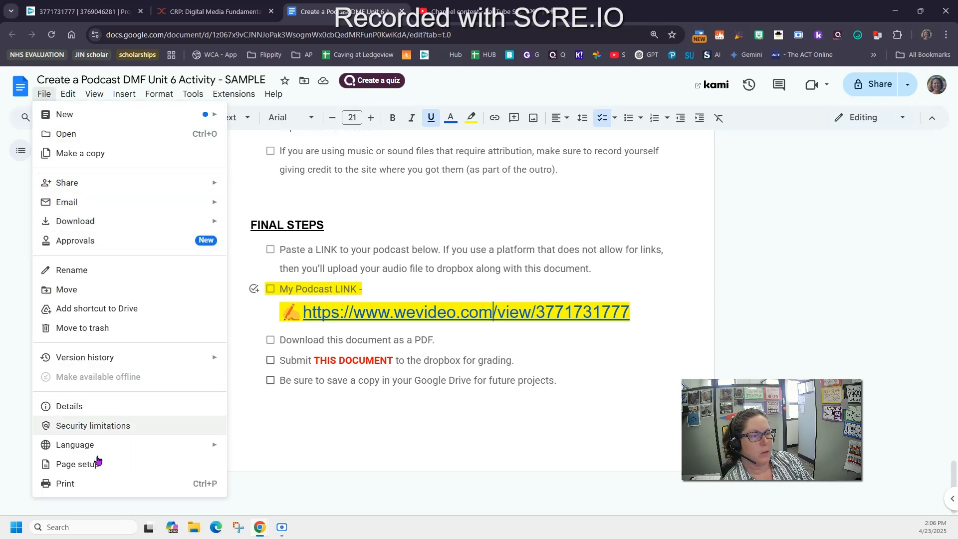
{"action": "mouse_move", "coordinate": [80, 190]}
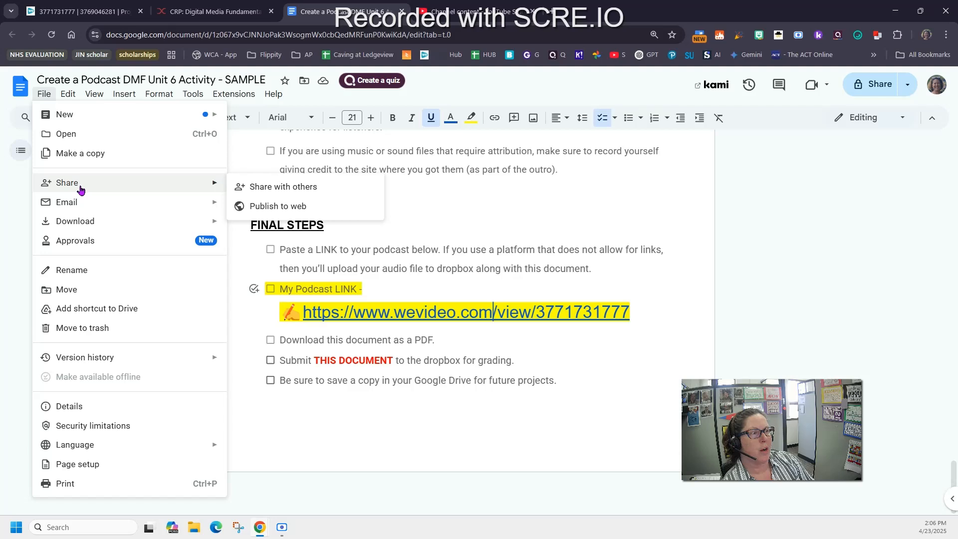
{"action": "mouse_move", "coordinate": [73, 224]}
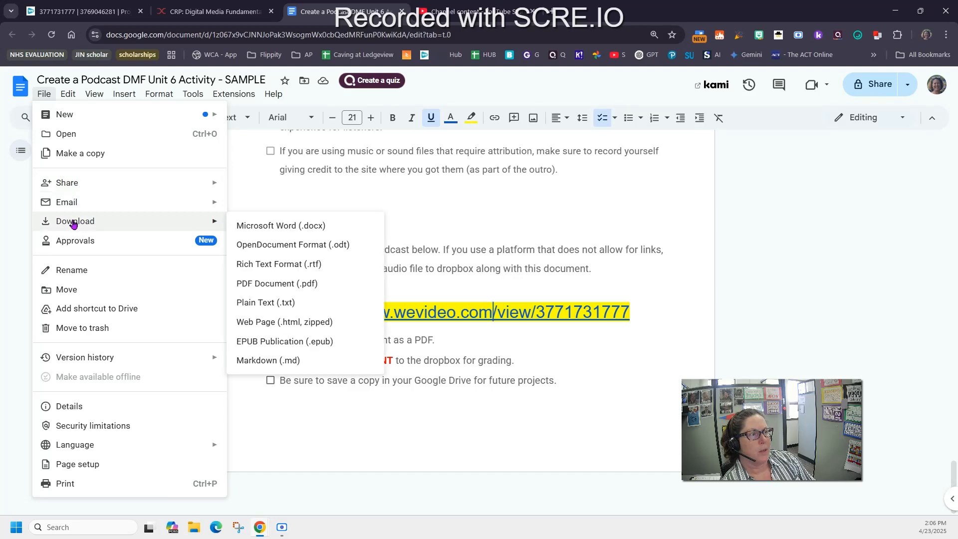
{"action": "left_click", "coordinate": [266, 284]}
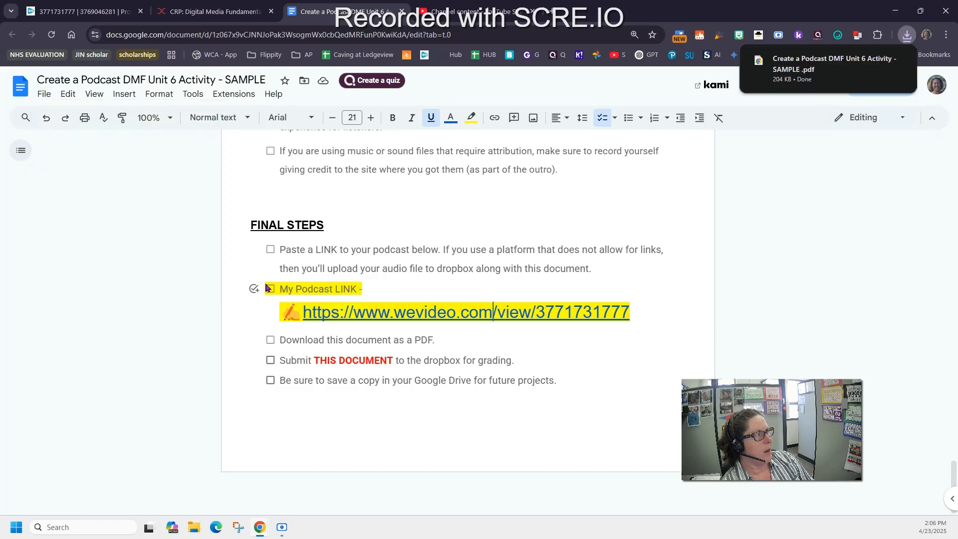
{"action": "mouse_move", "coordinate": [831, 67]}
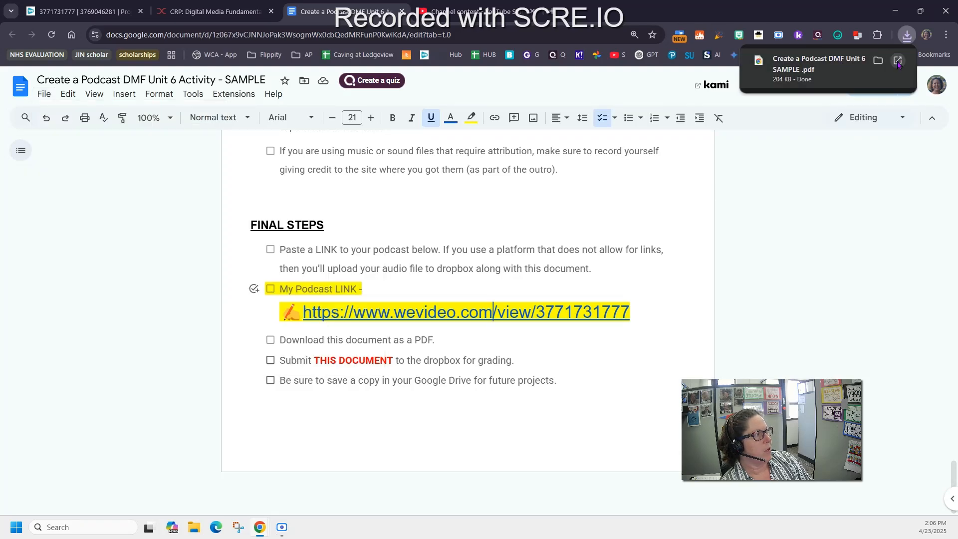
{"action": "scroll", "coordinate": [479, 309], "scroll_direction": "up", "scroll_amount": 6}
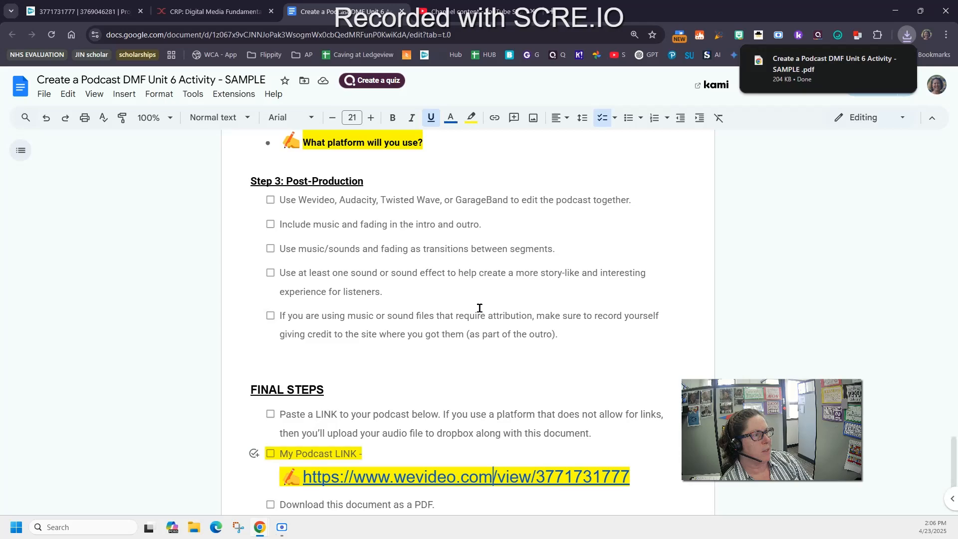
{"action": "scroll", "coordinate": [478, 309], "scroll_direction": "up", "scroll_amount": 10}
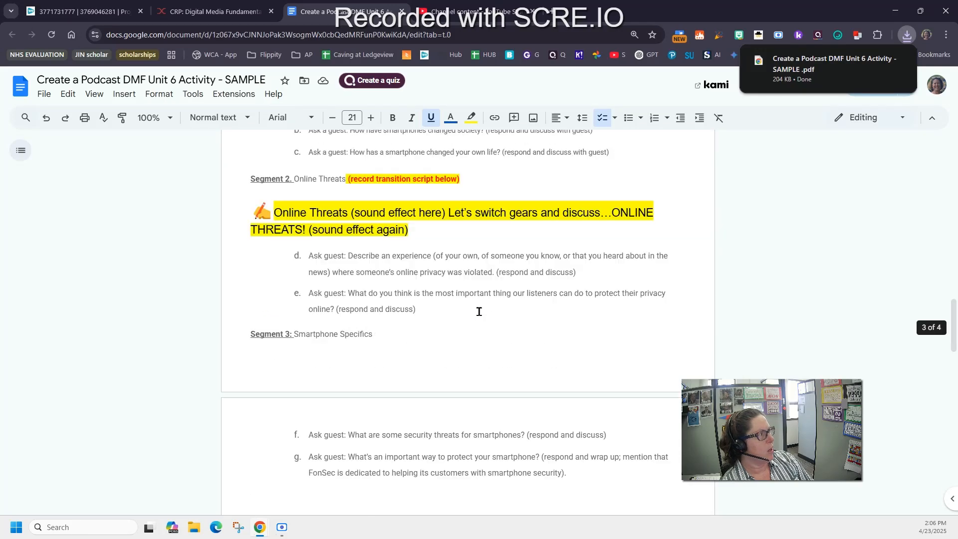
{"action": "scroll", "coordinate": [474, 307], "scroll_direction": "down", "scroll_amount": 10}
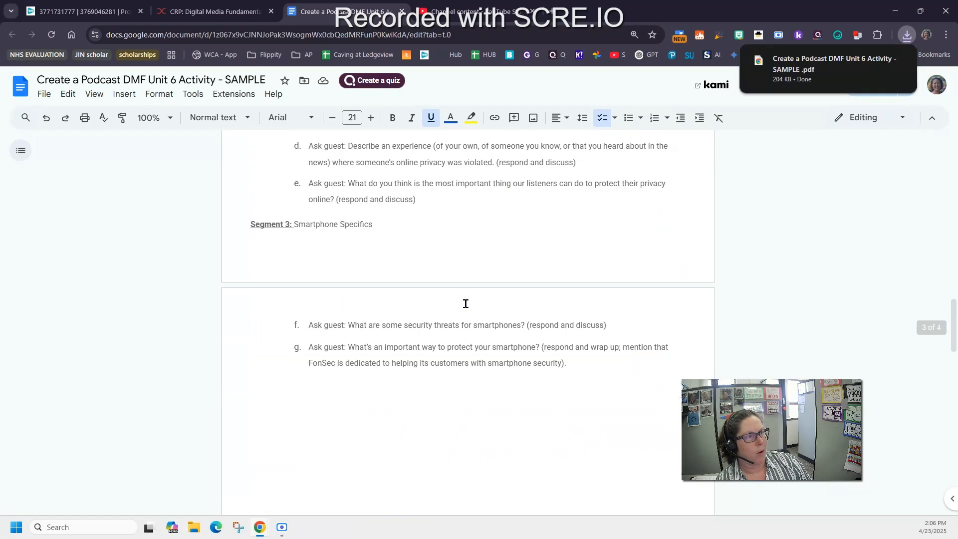
{"action": "scroll", "coordinate": [465, 304], "scroll_direction": "down", "scroll_amount": 10}
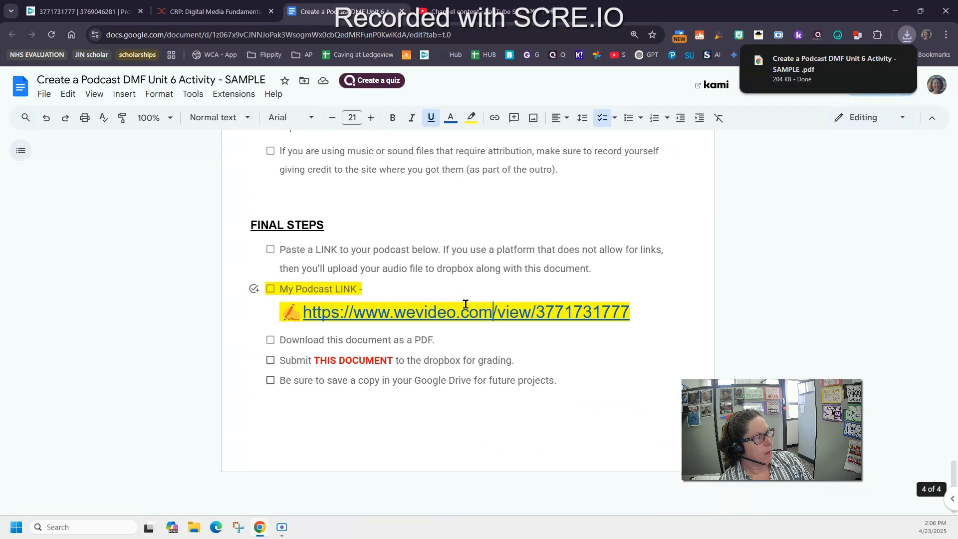